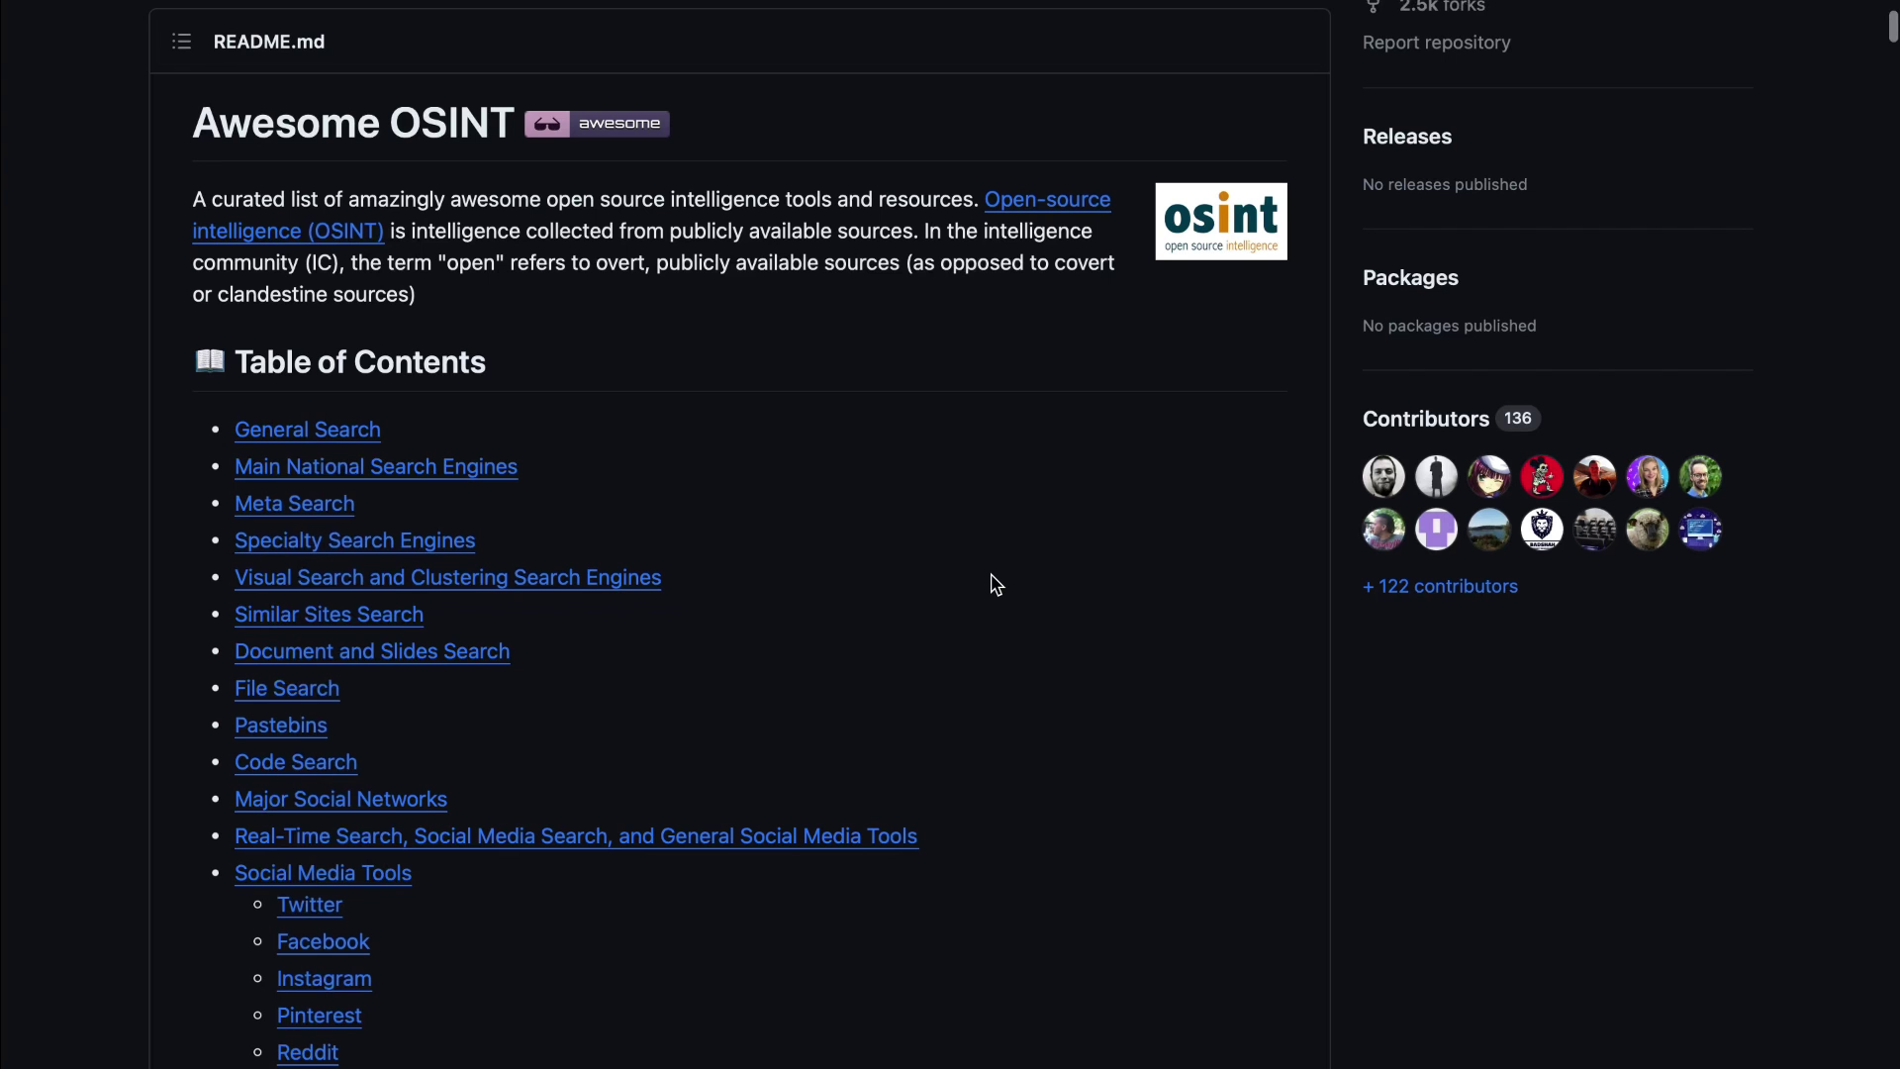
Step: Scroll the Awesome OSINT table of contents from General Search down to the Contributing heading
scroll(996, 585, down, 2)
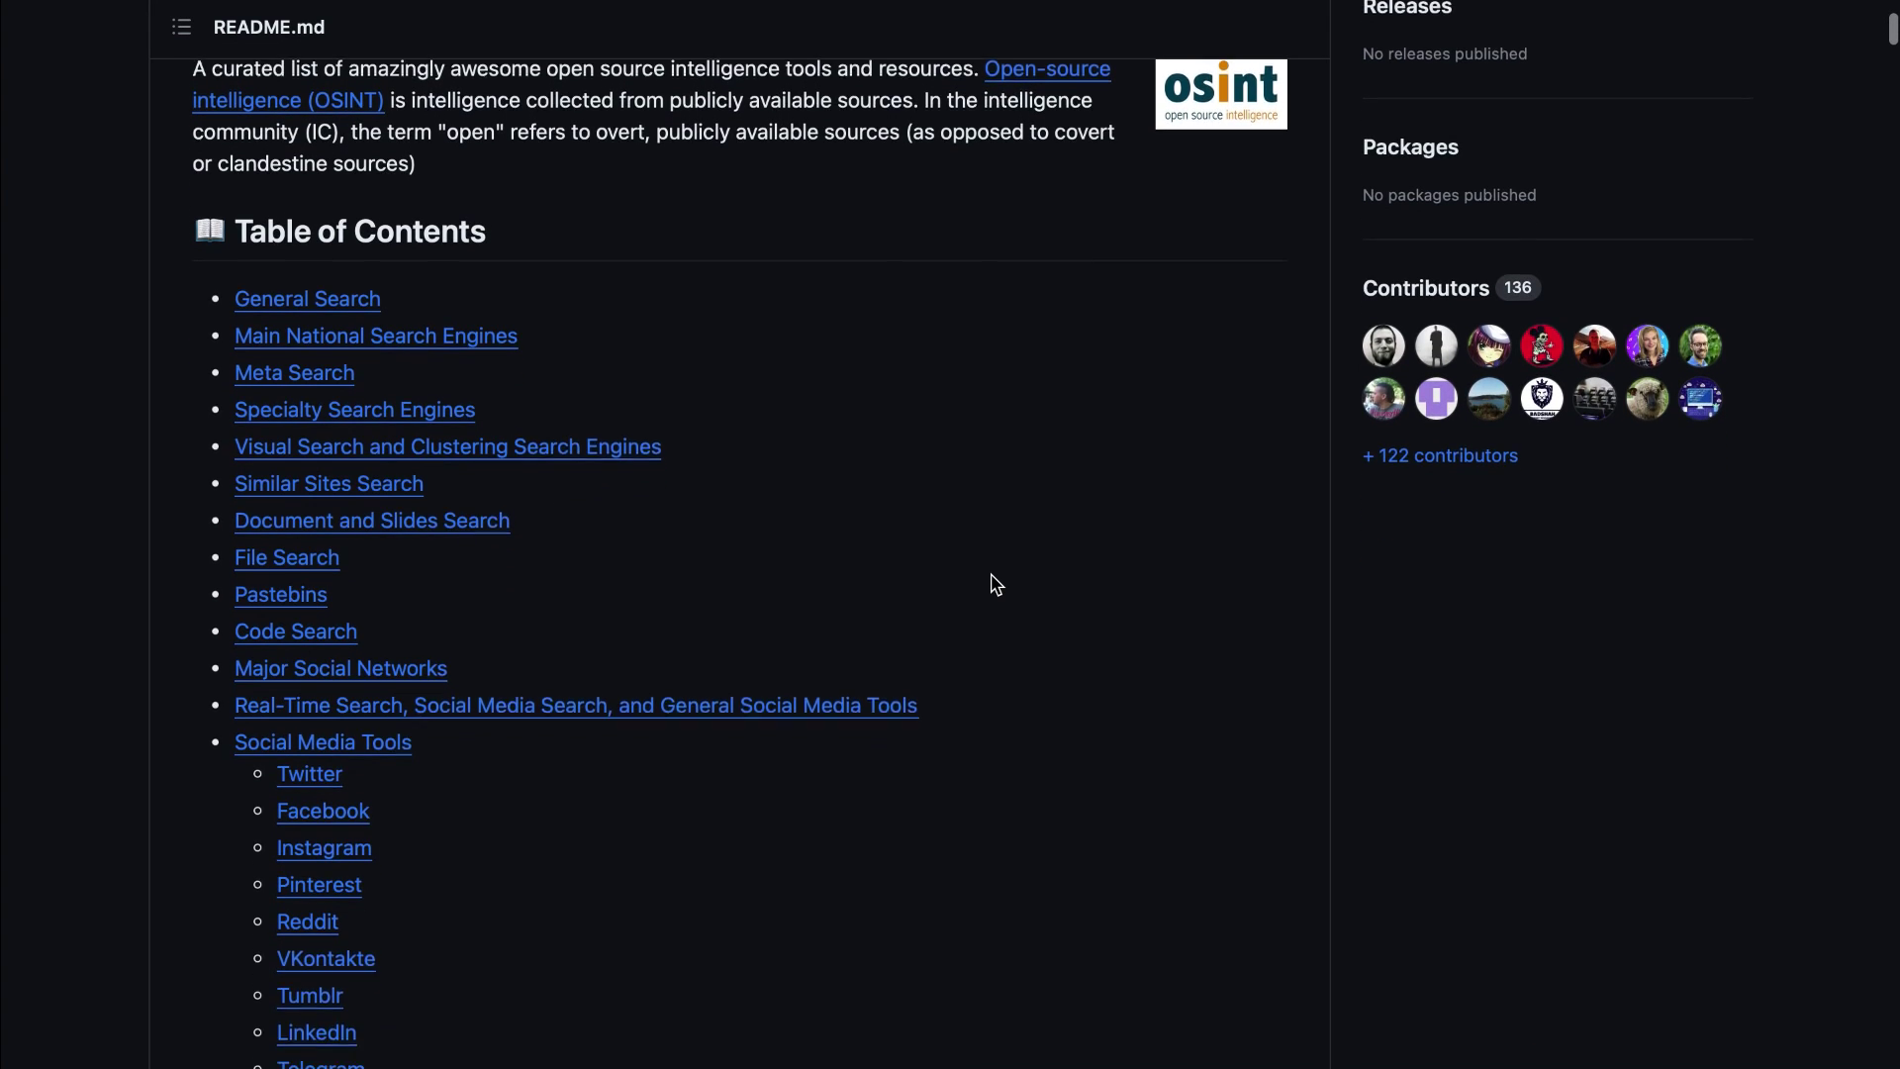
scroll(995, 585, down, 4)
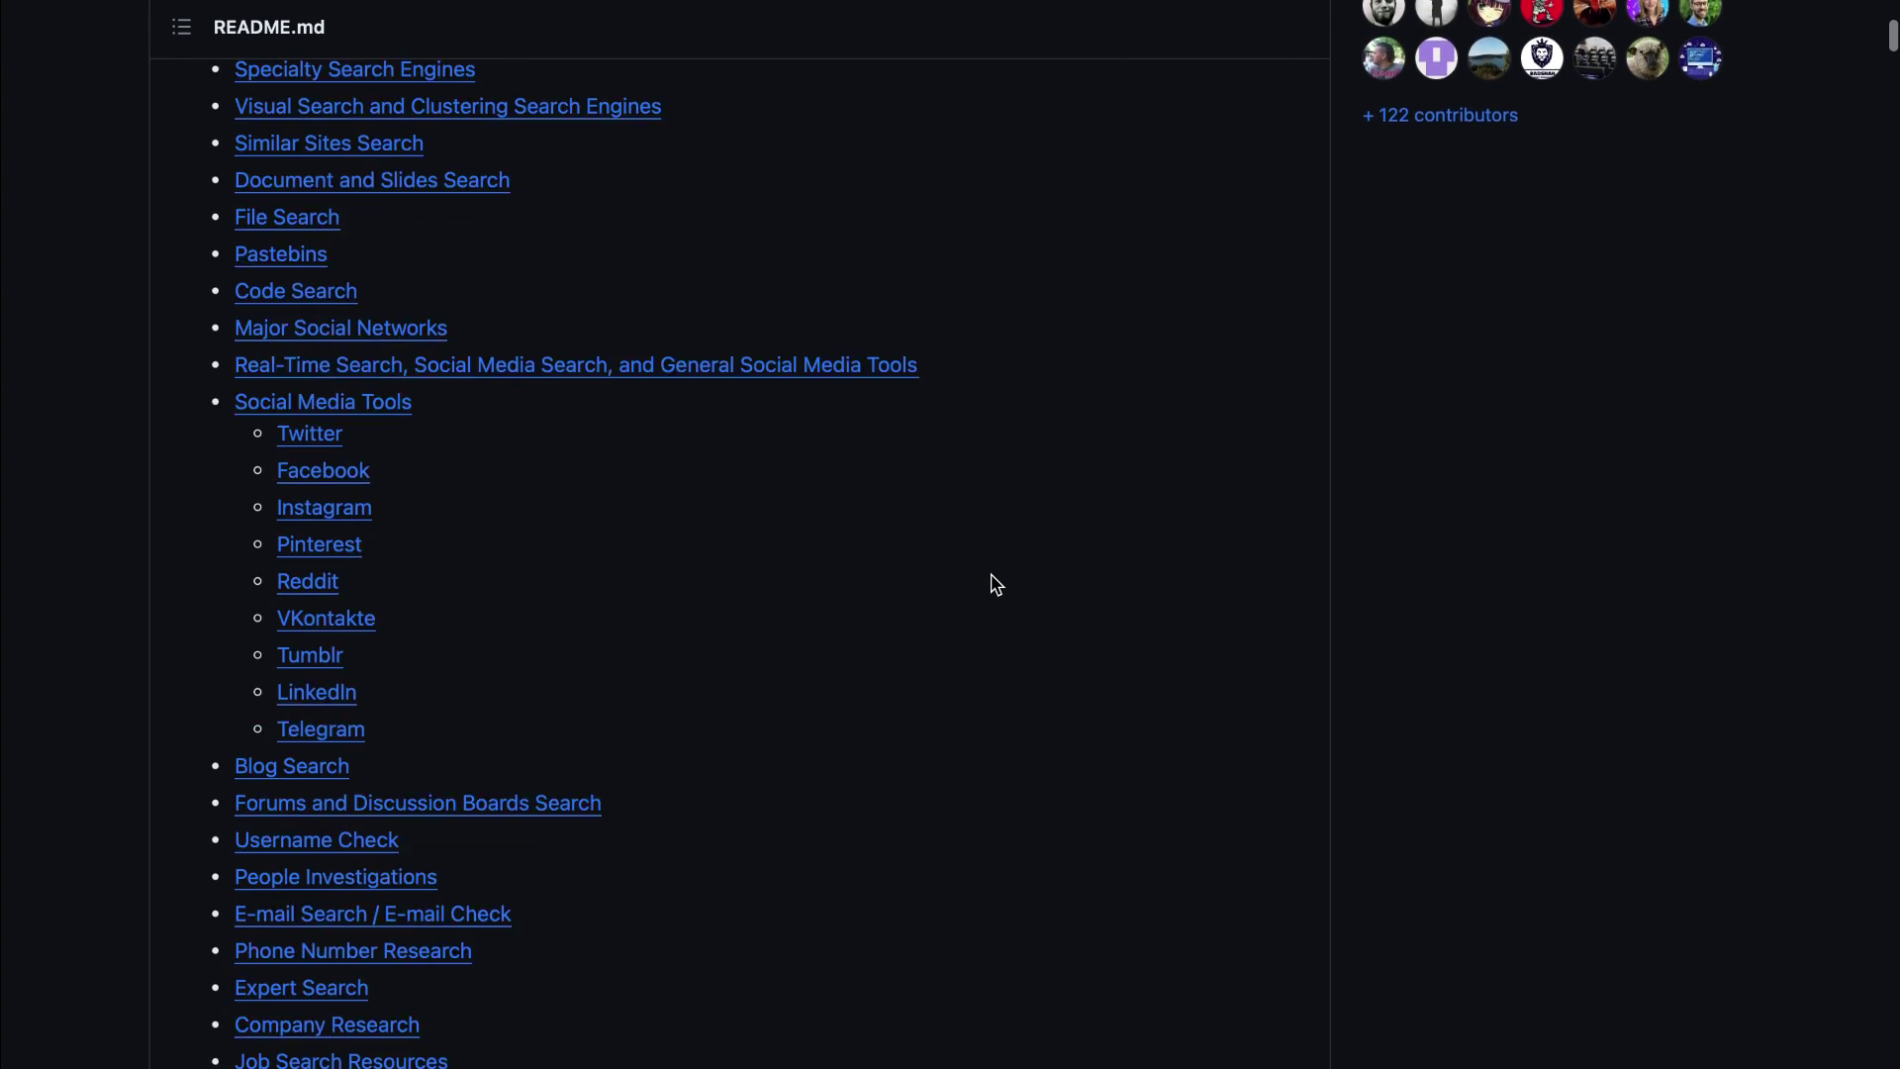
scroll(995, 585, down, 4)
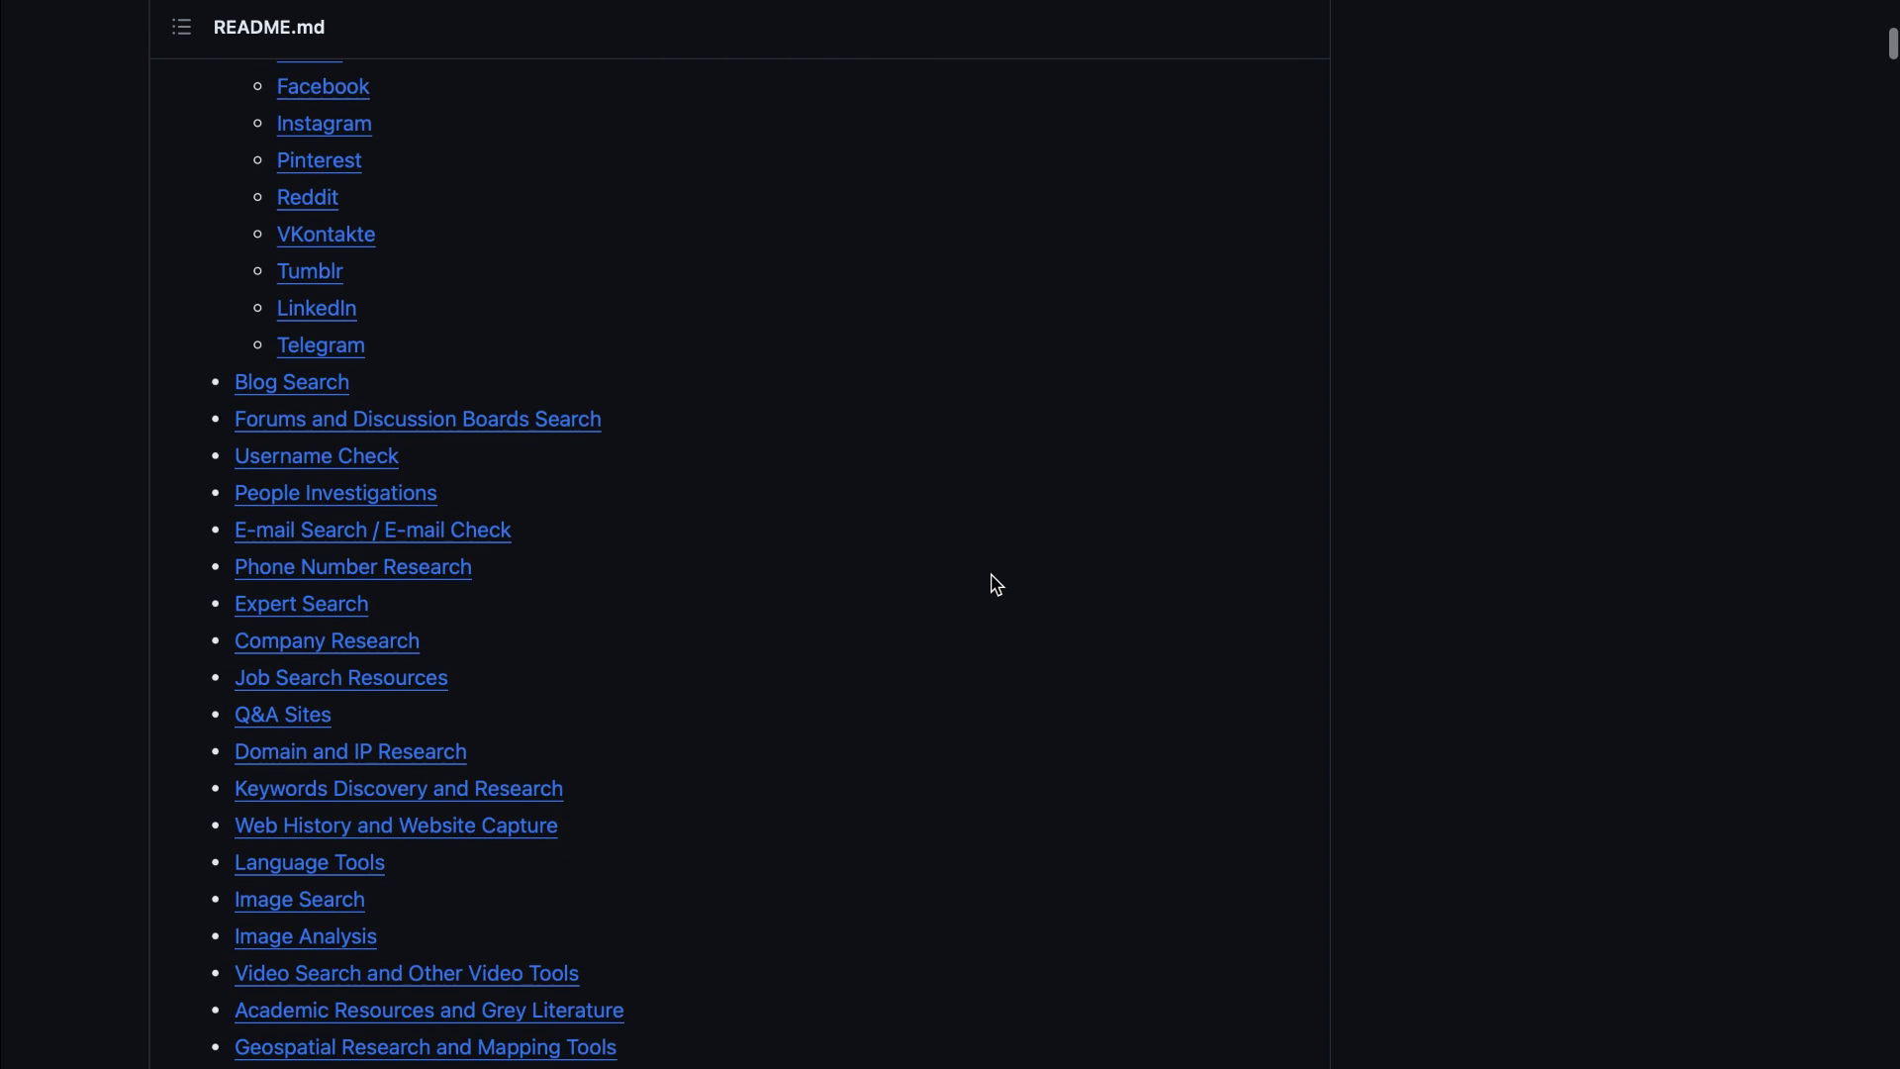
scroll(996, 585, down, 4)
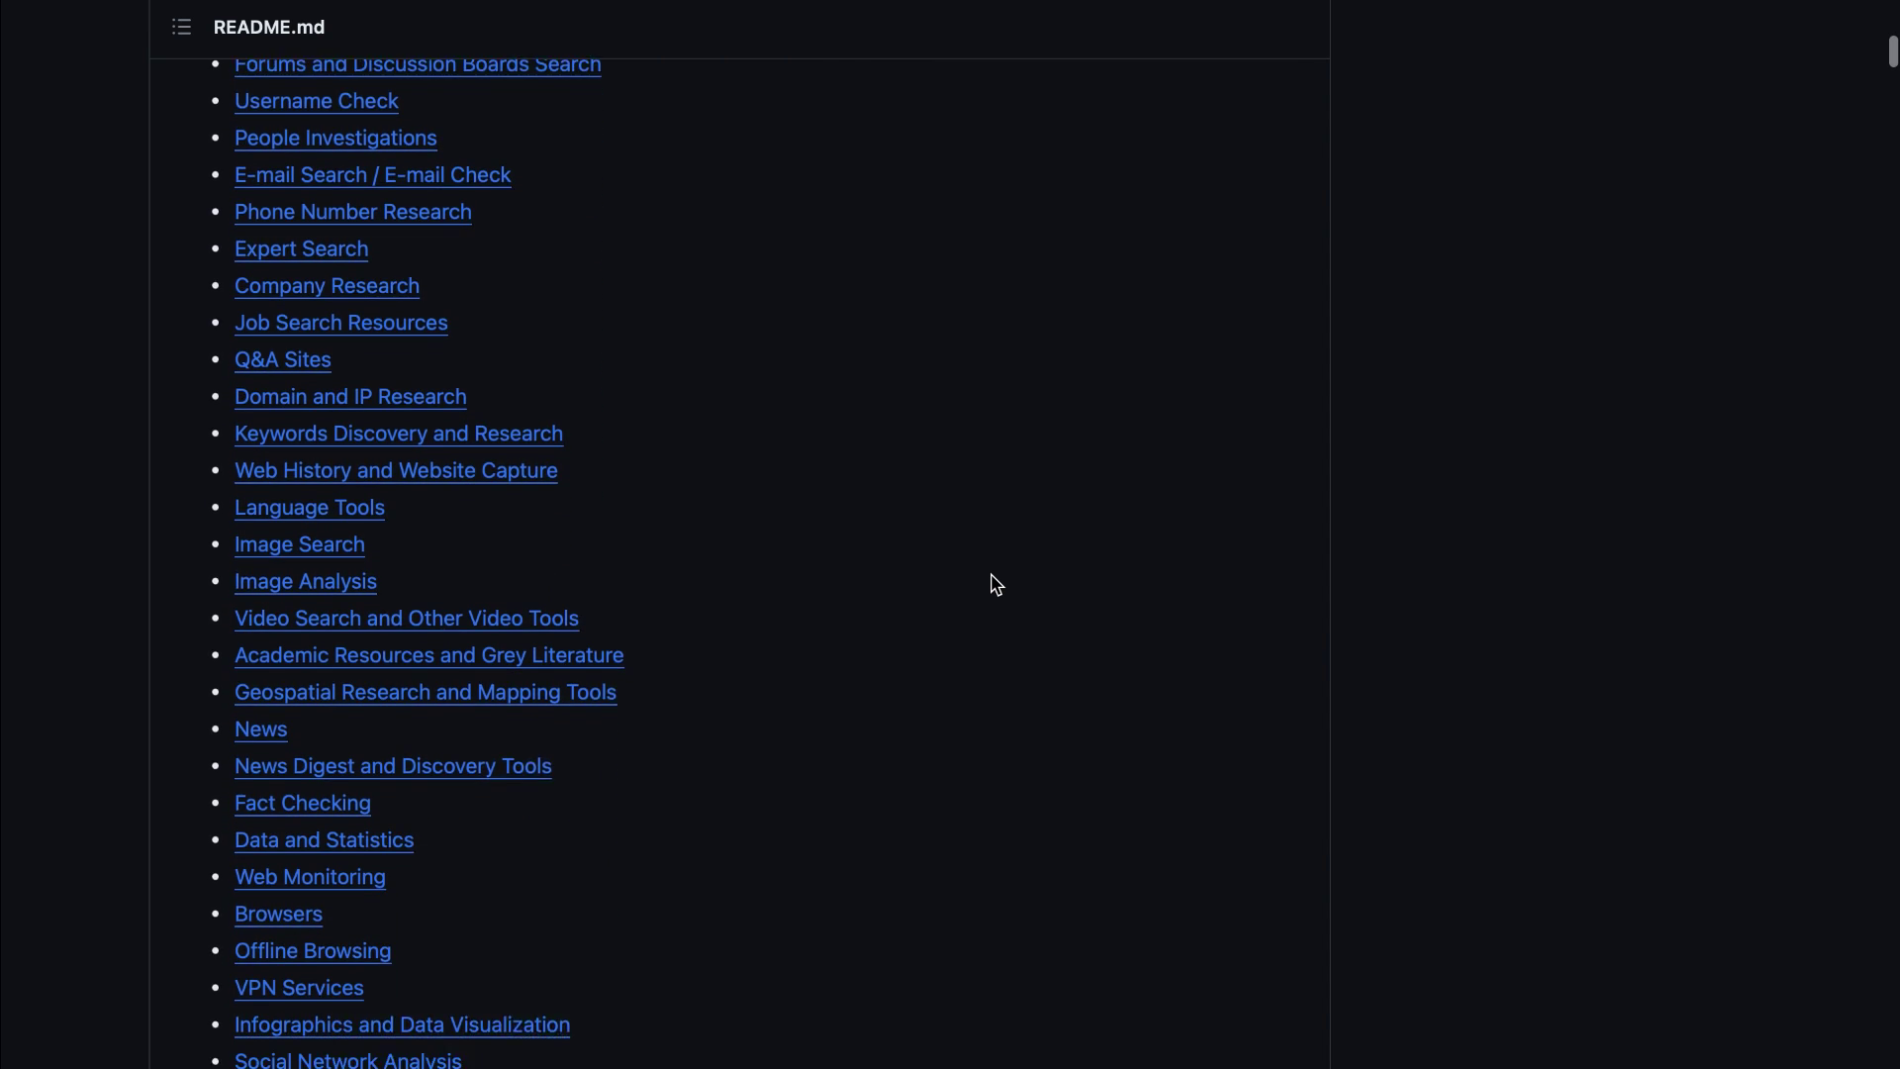
scroll(995, 585, down, 5)
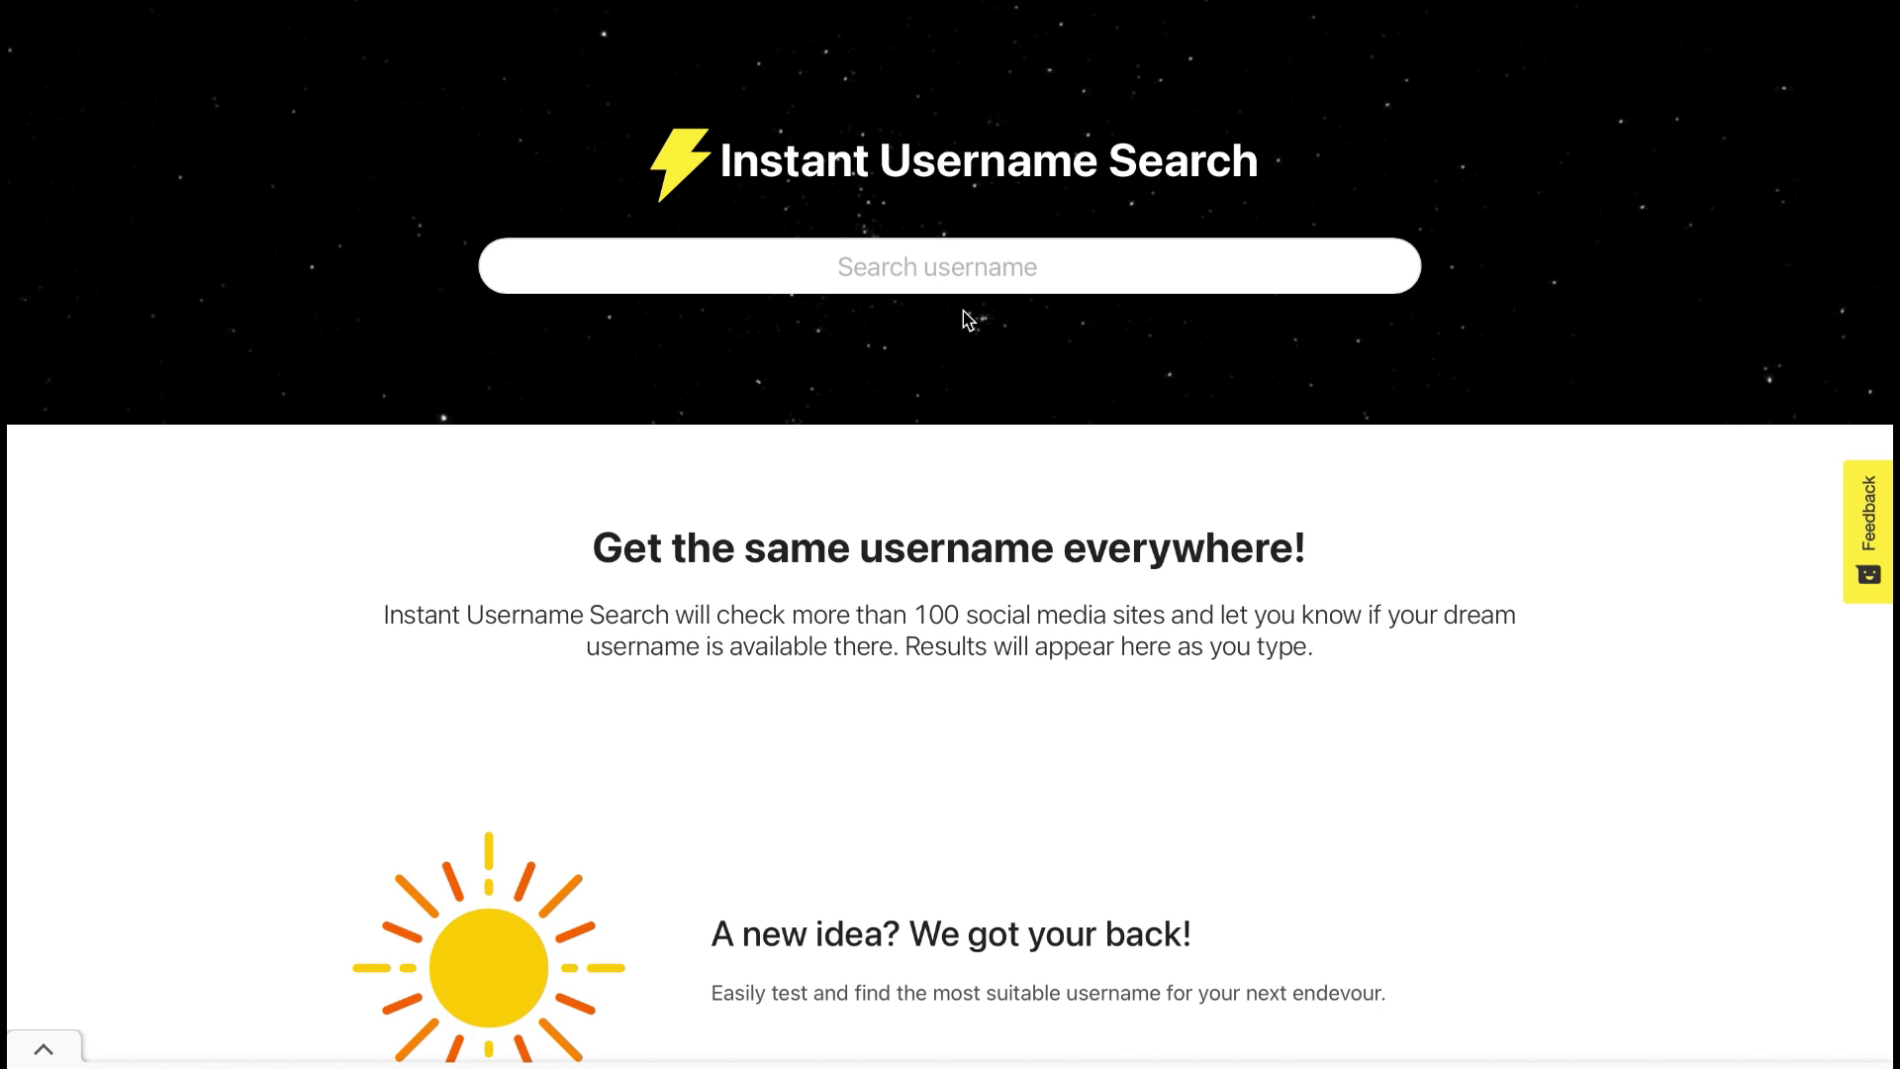
Step: Search the username 'imentor' in Instant Username Search
click(959, 283)
text(imentor)
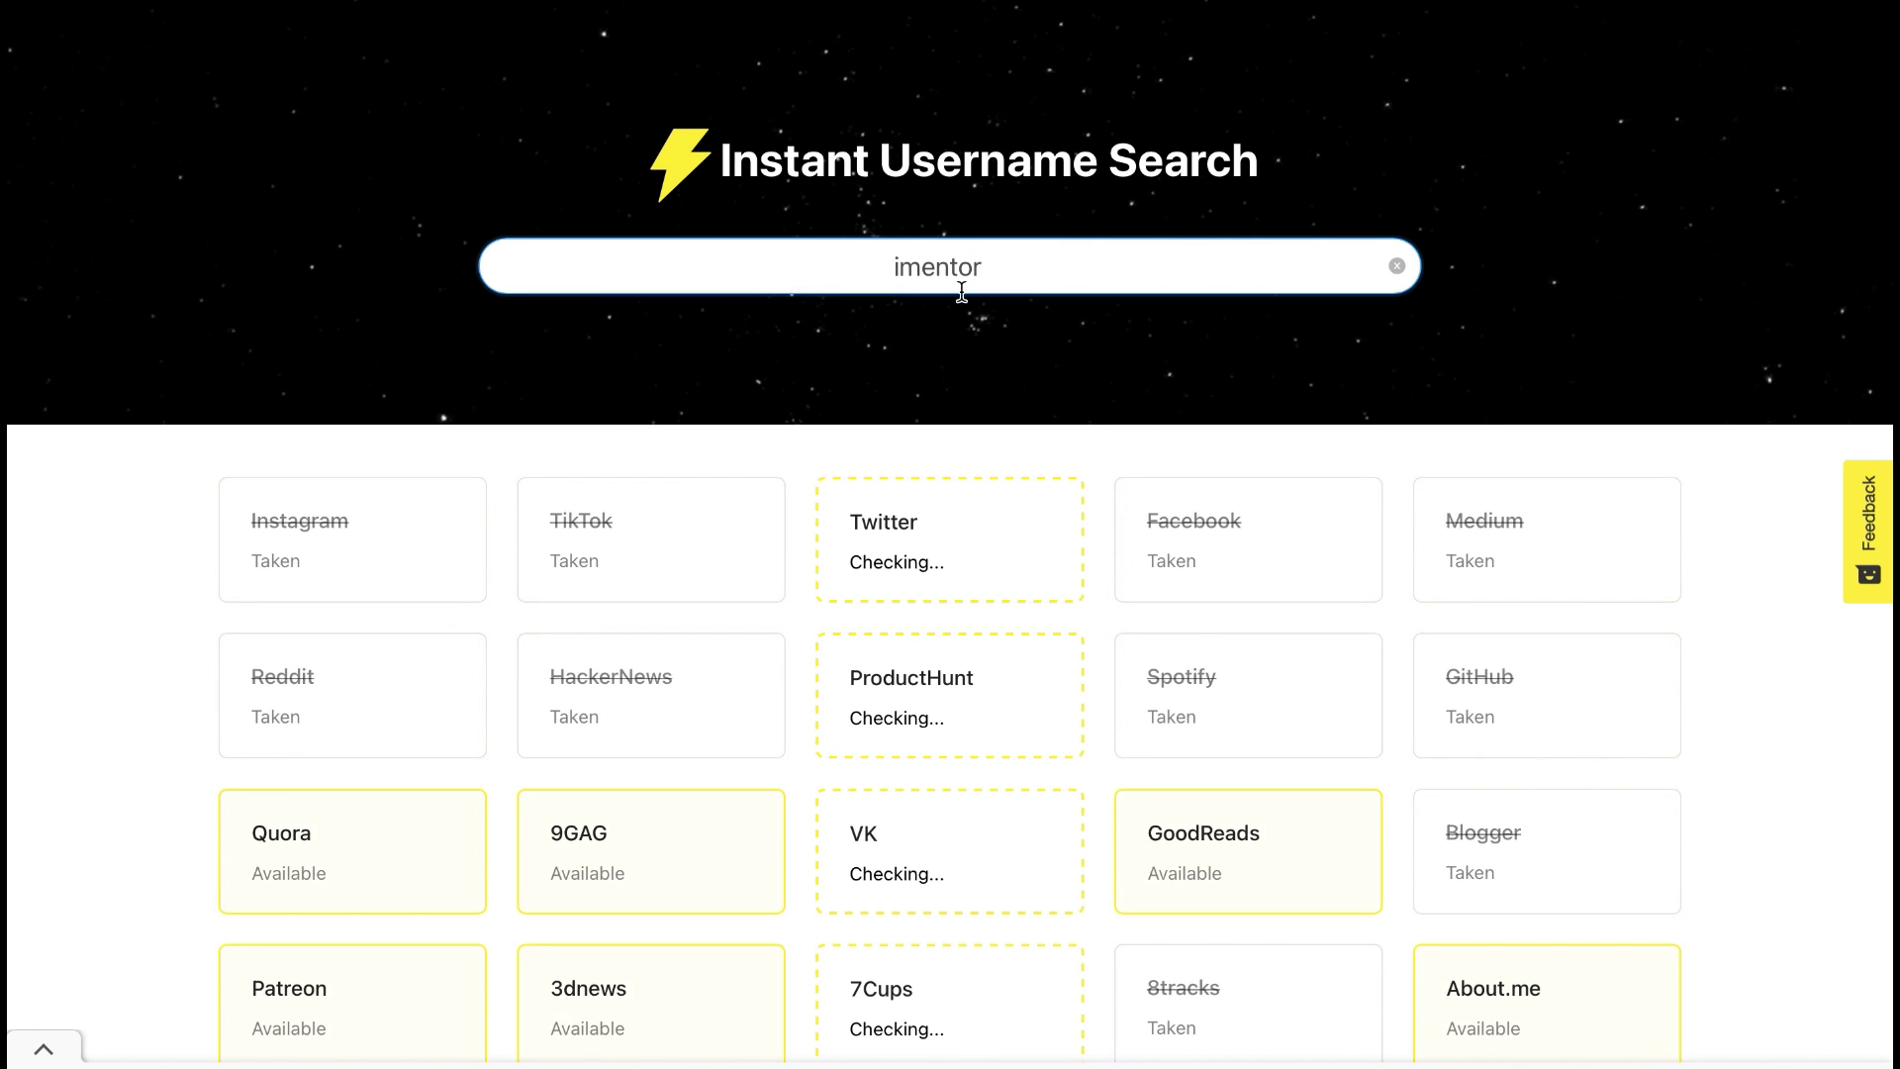
scroll(966, 309, down, 3)
Step: Review the site cards for 'imentor' to see which sites are Taken or Available
scroll(966, 316, down, 3)
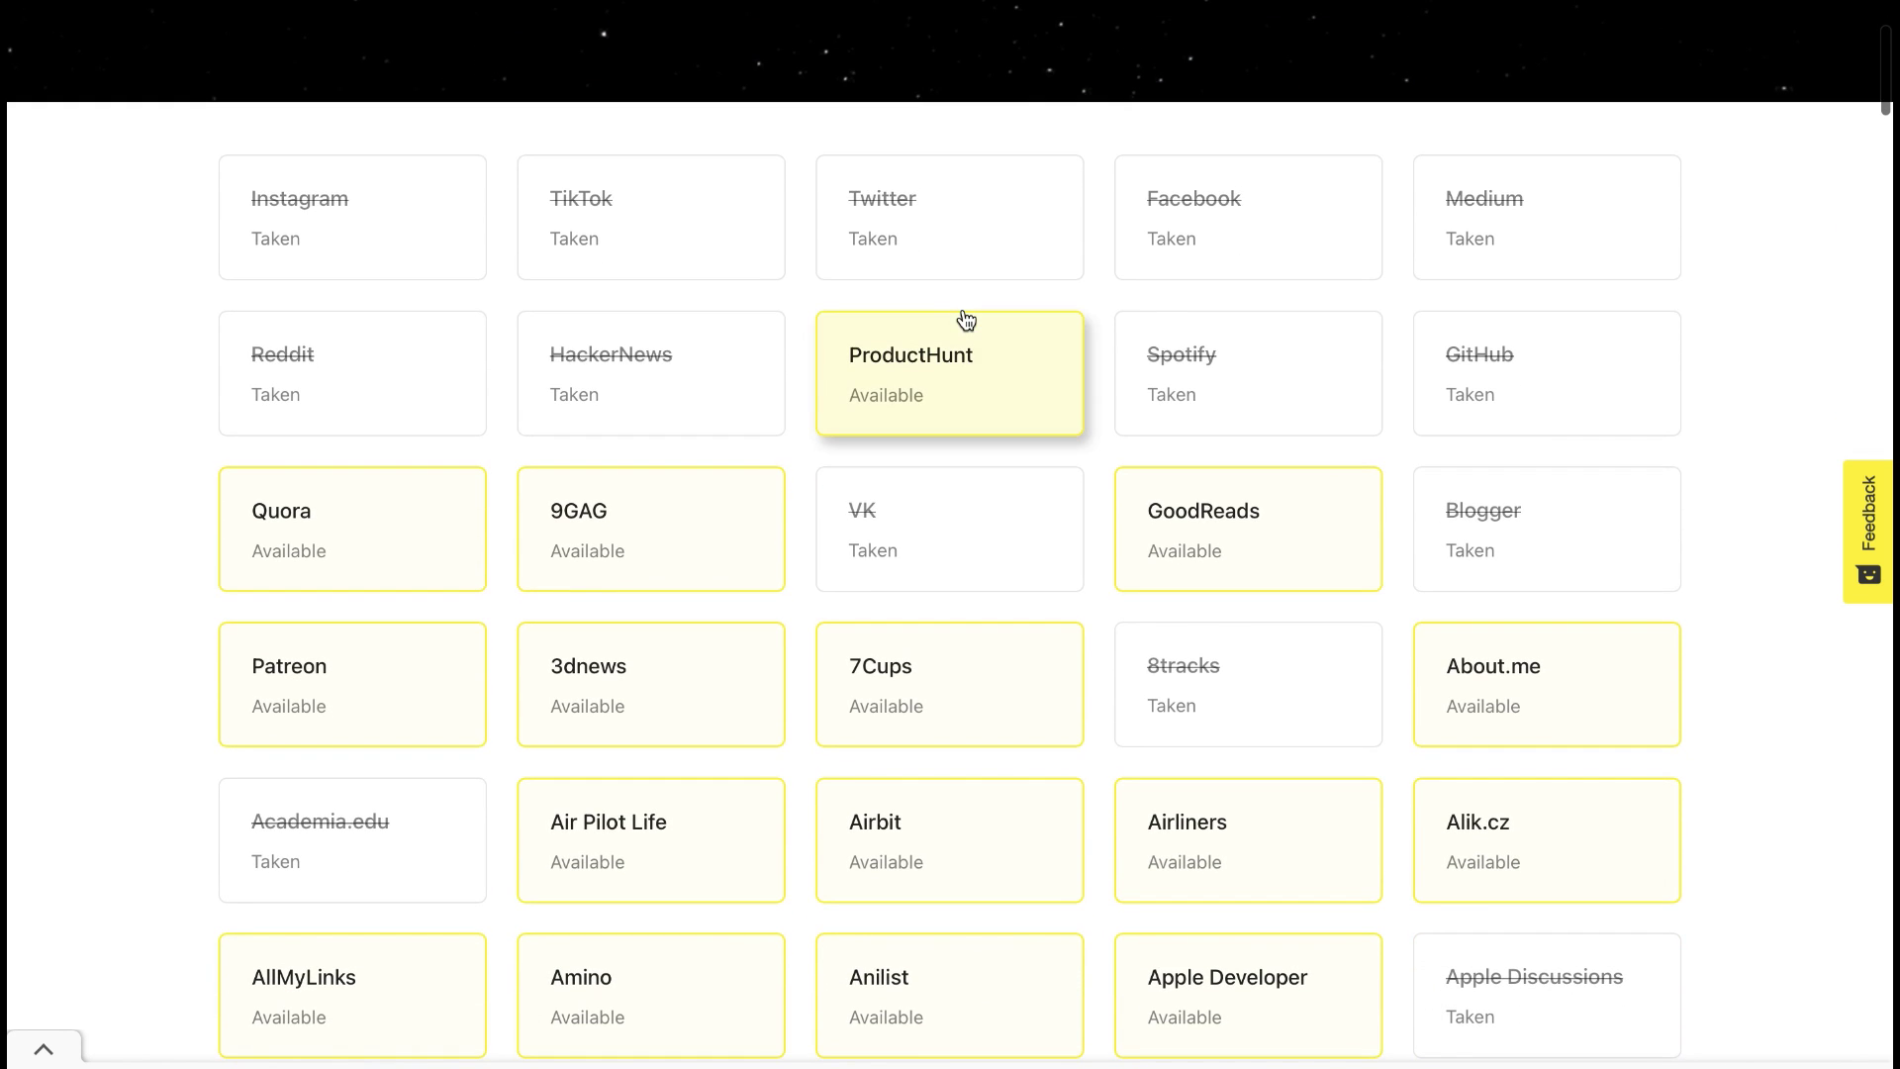
scroll(966, 319, down, 3)
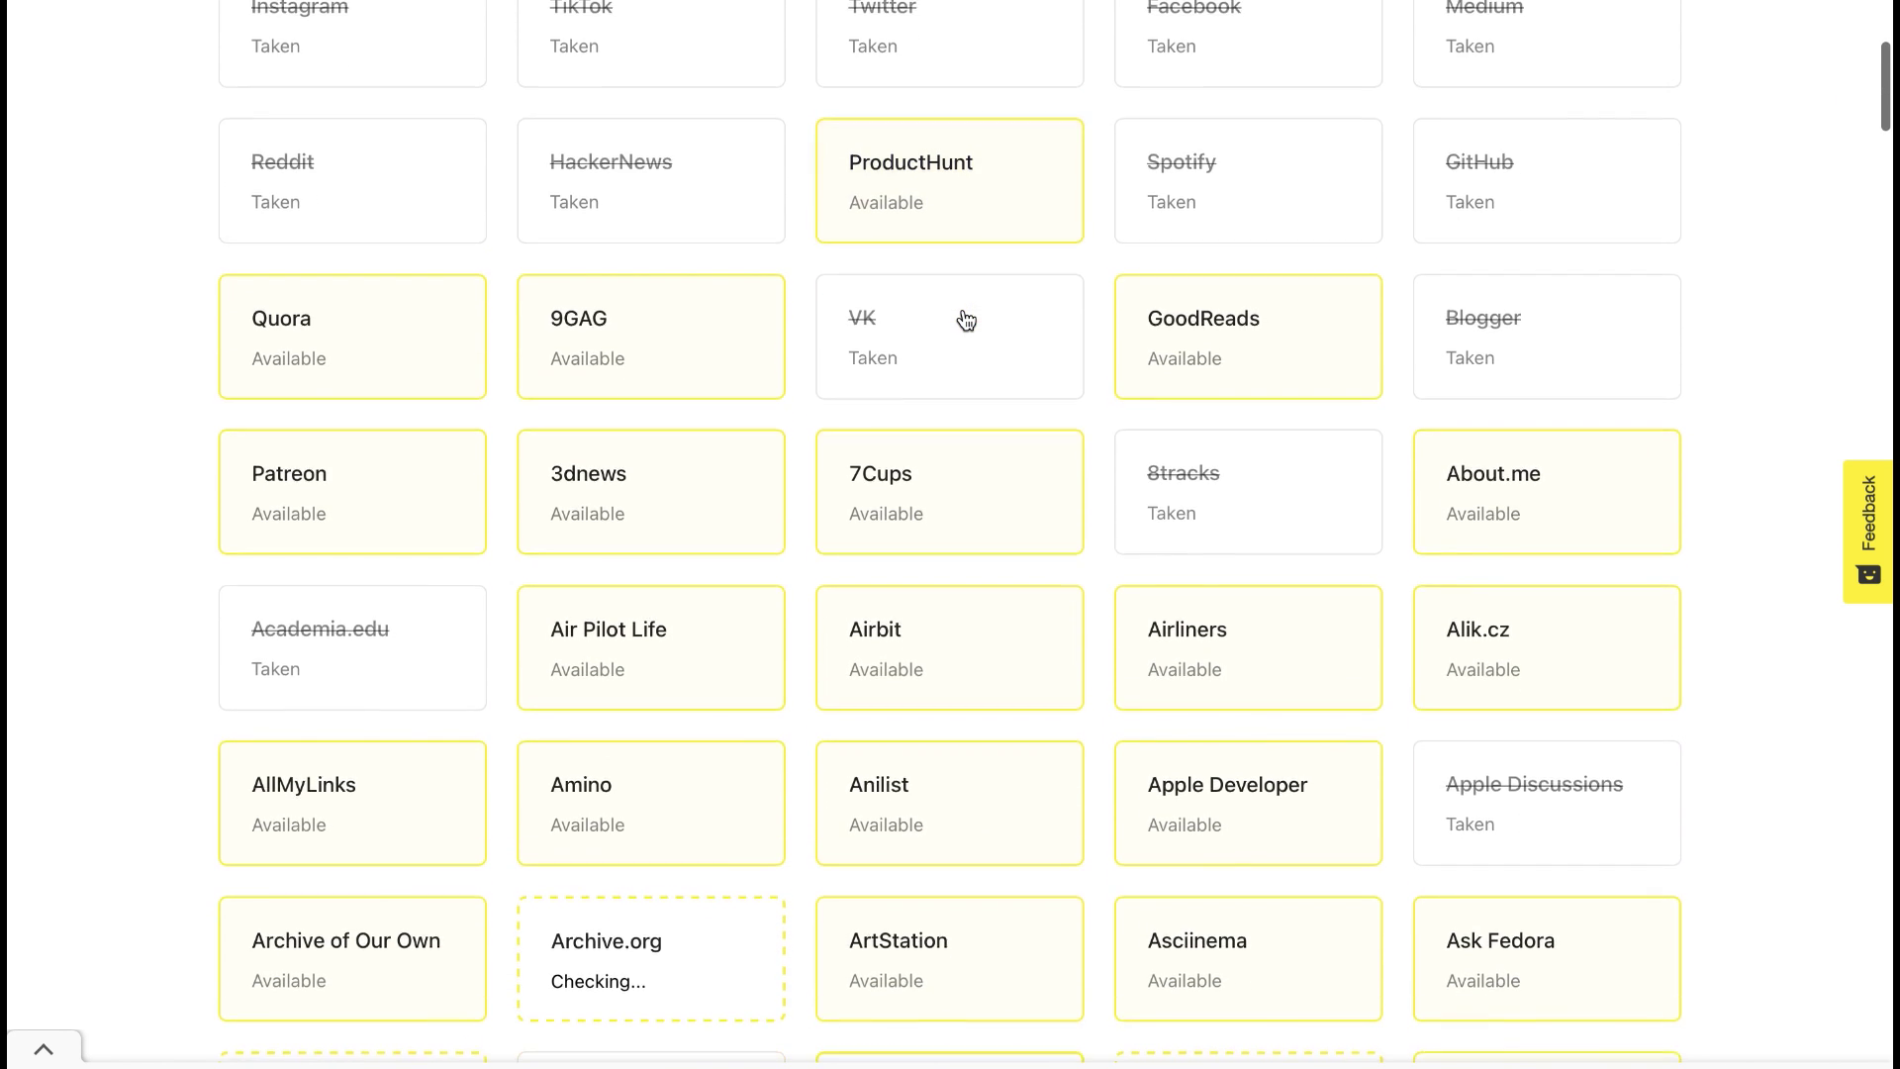
scroll(966, 319, down, 3)
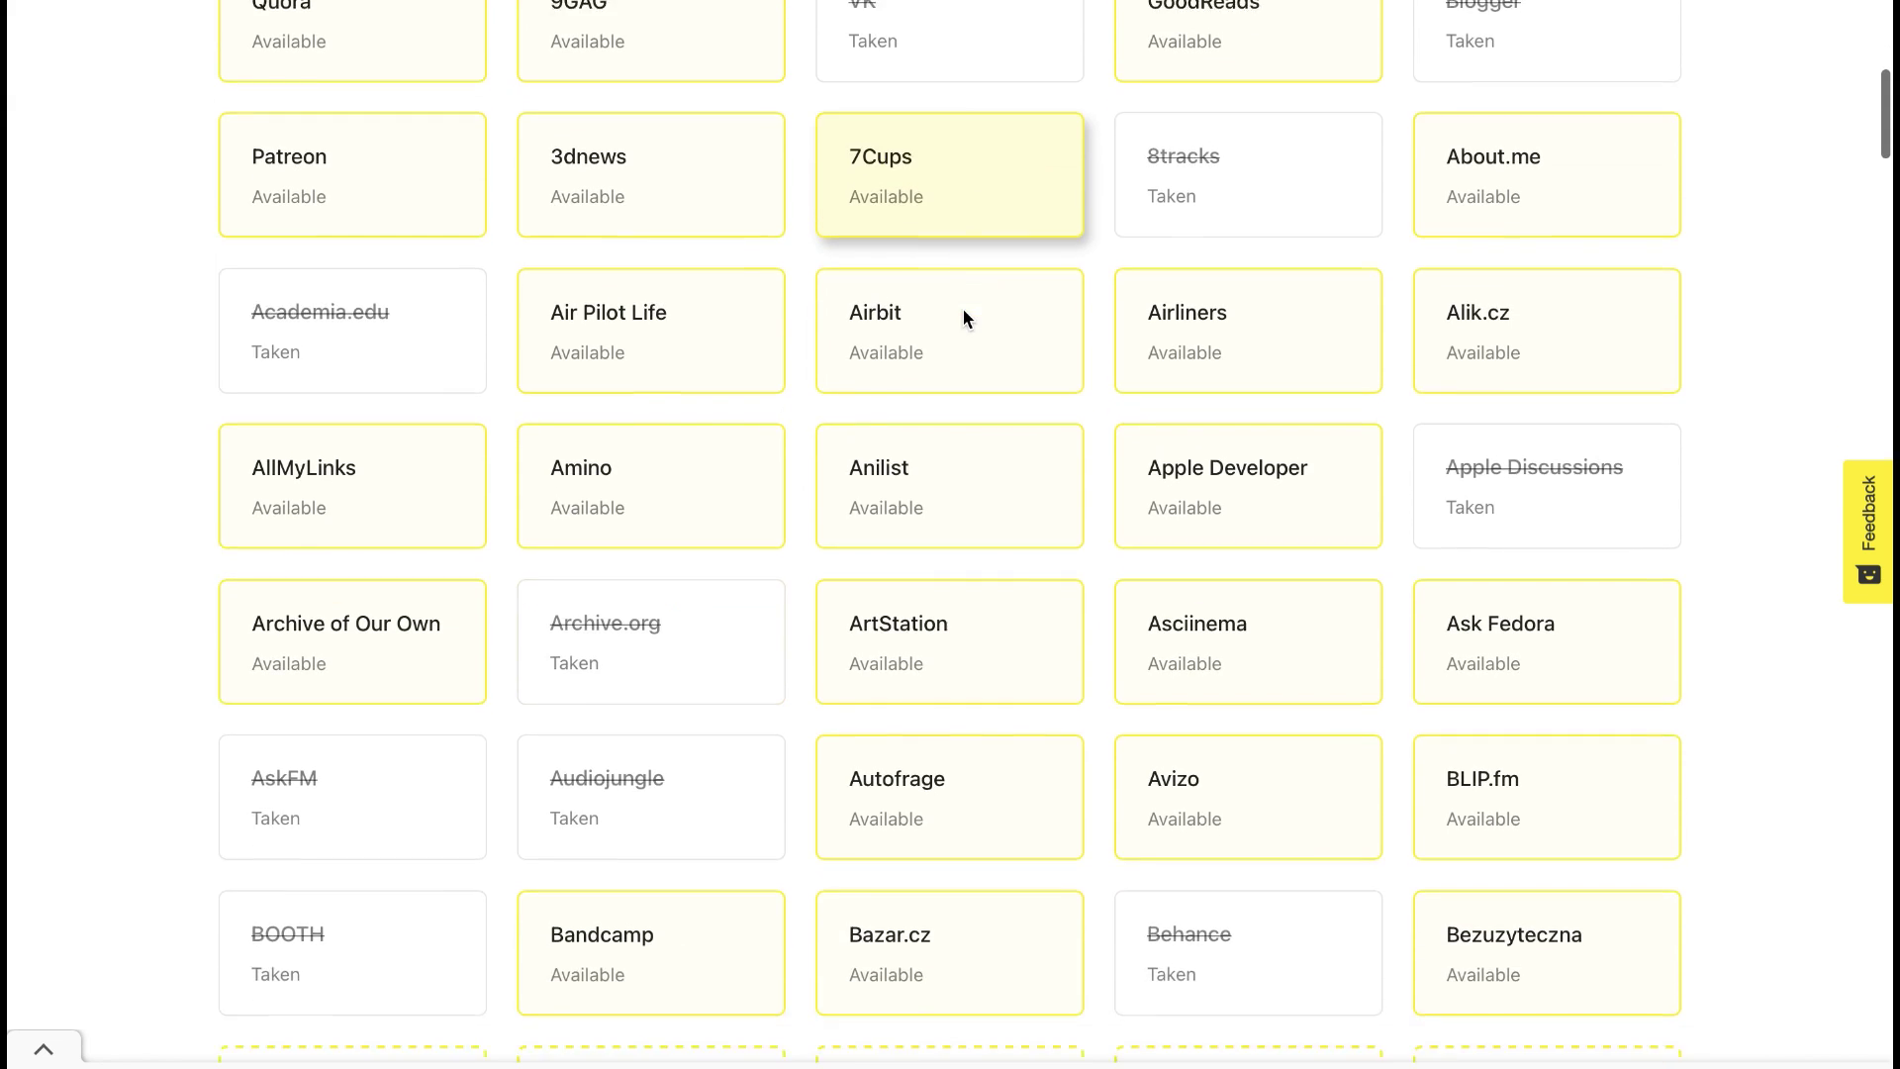
scroll(966, 318, down, 5)
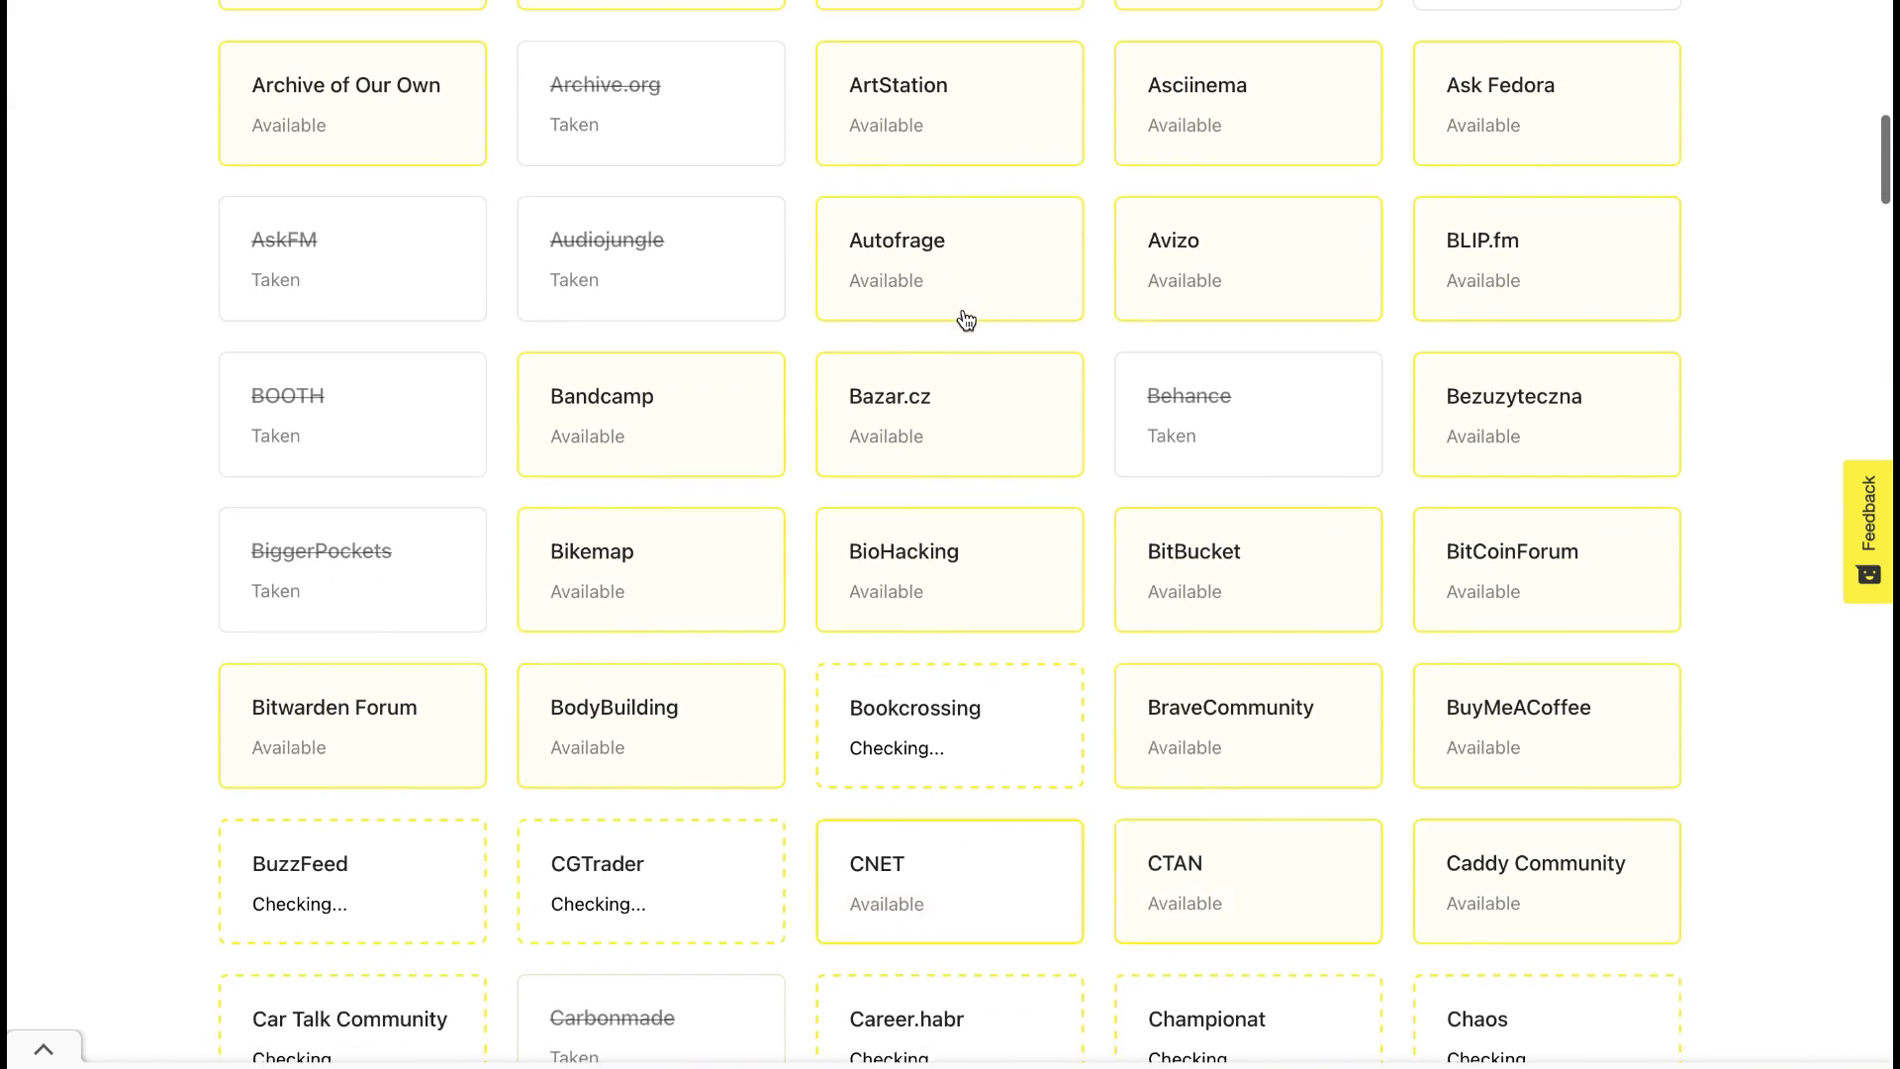
scroll(964, 317, down, 4)
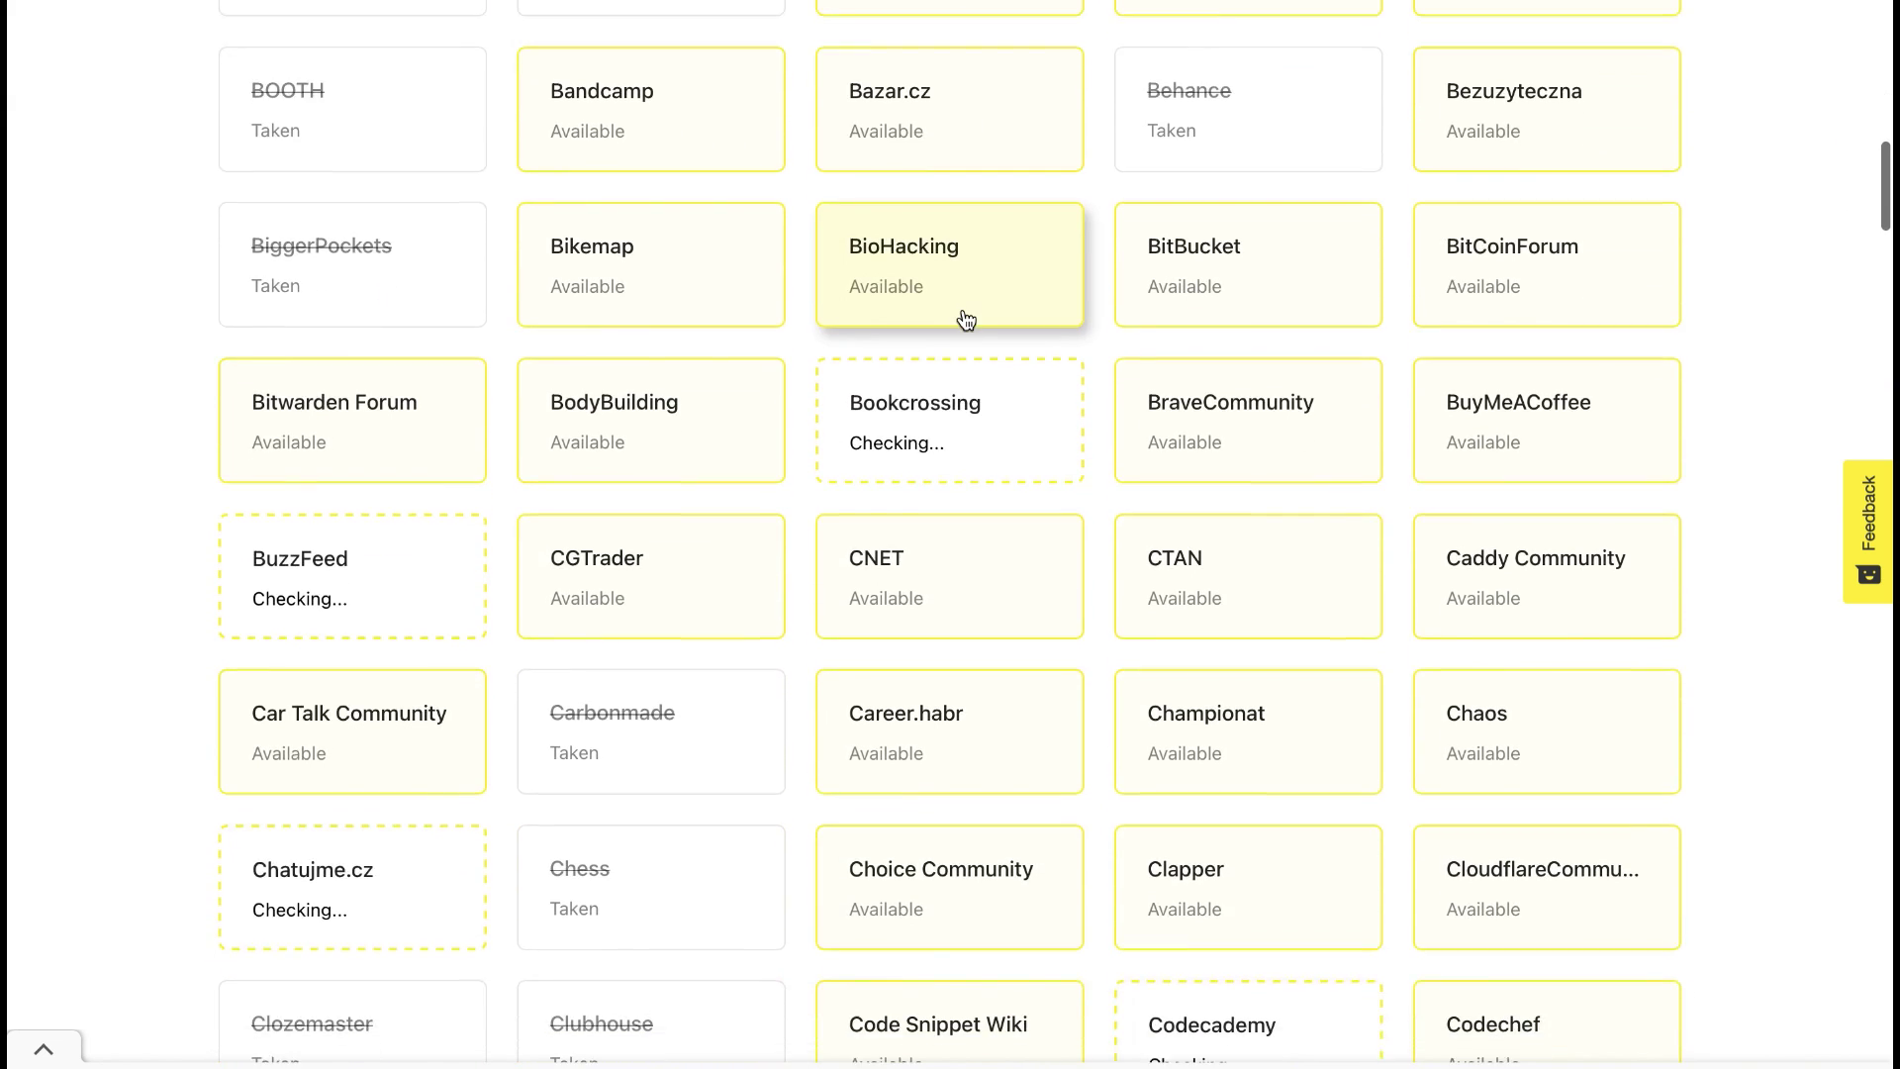
scroll(964, 309, down, 4)
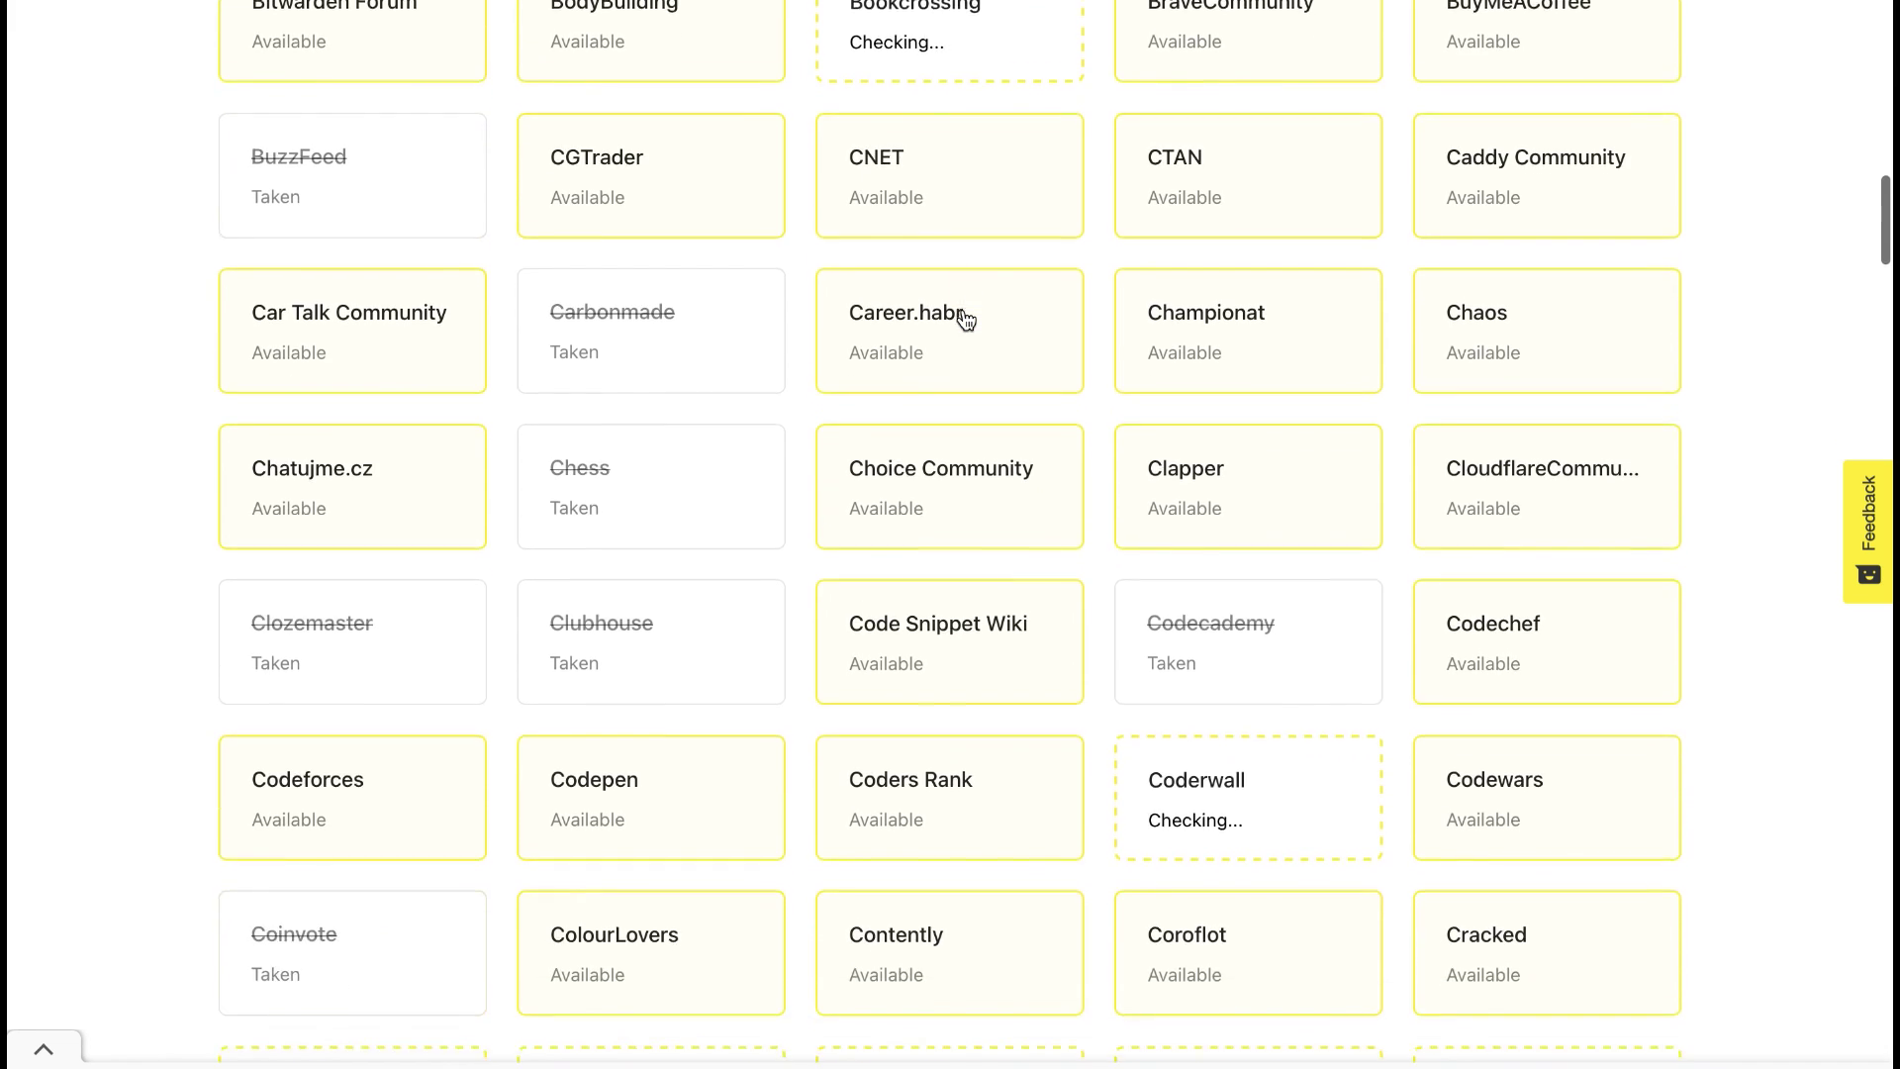
scroll(964, 309, down, 5)
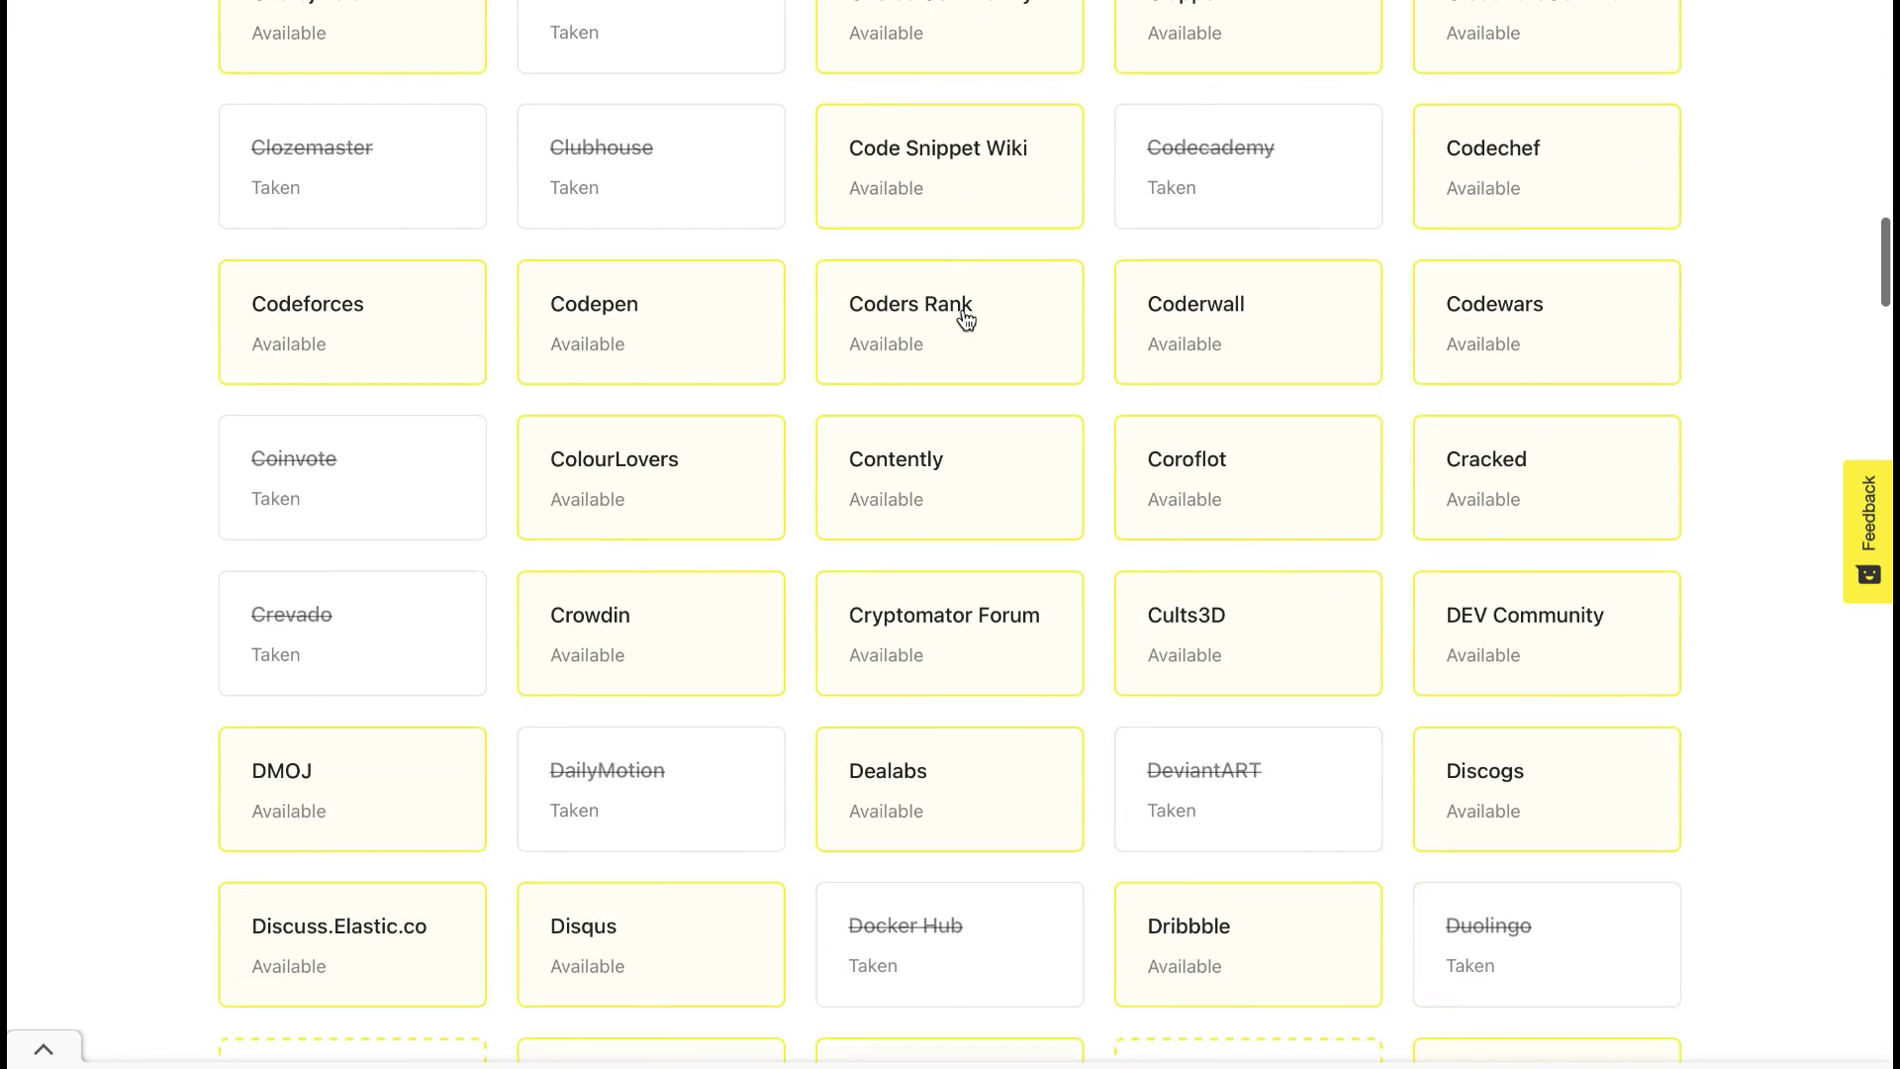
scroll(965, 319, down, 4)
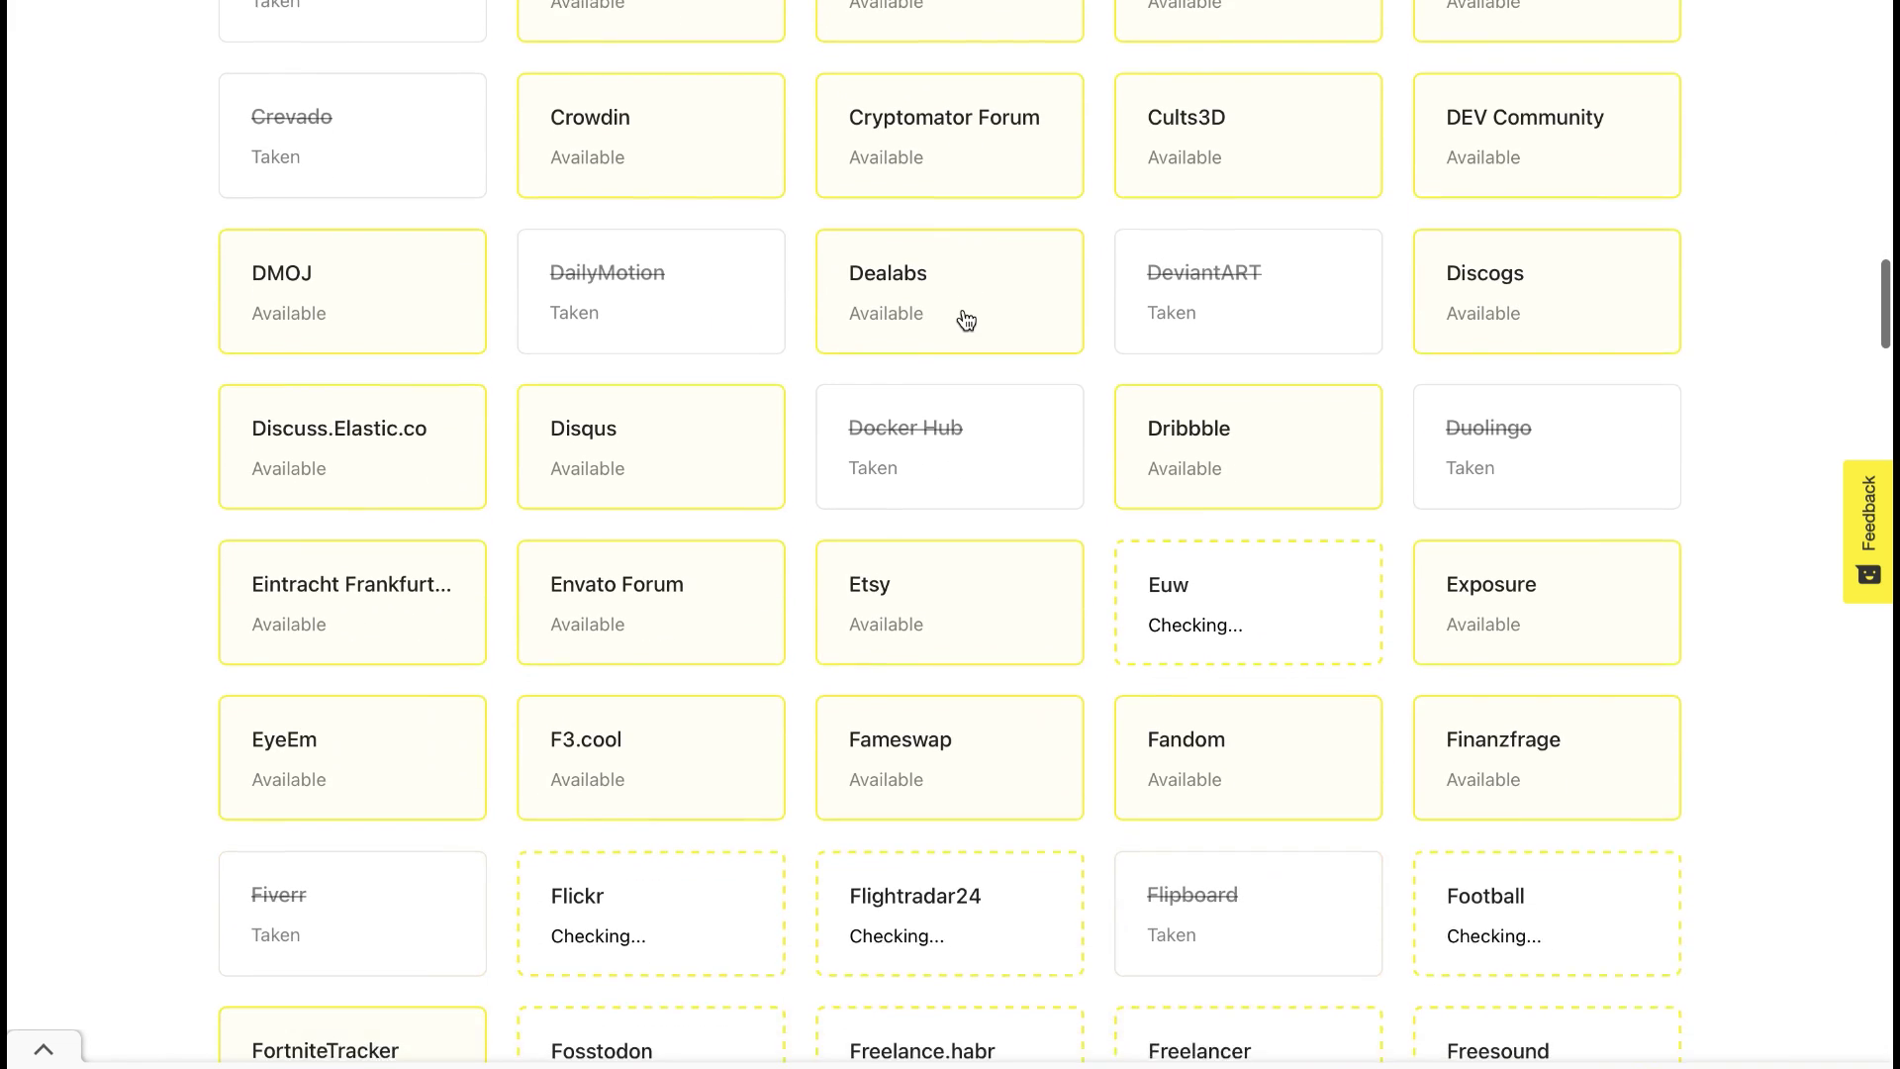
scroll(966, 318, down, 4)
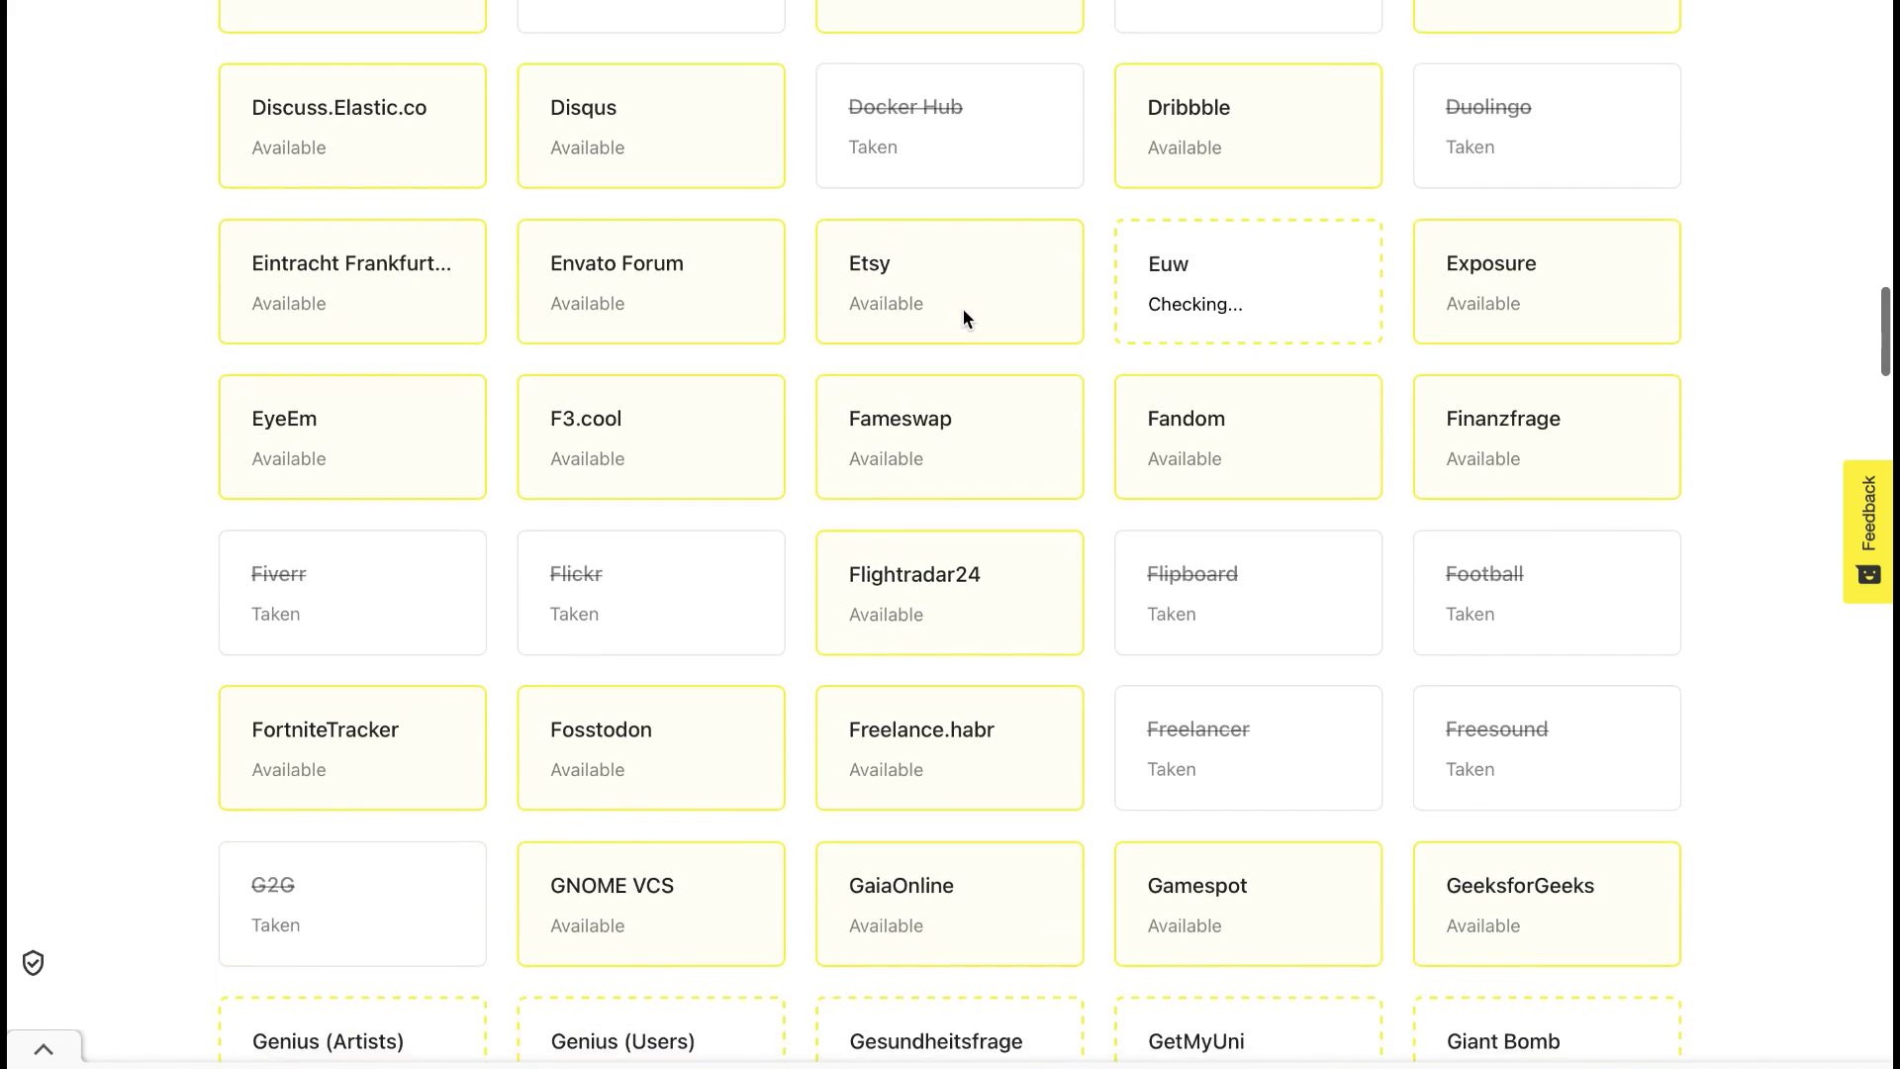
scroll(966, 318, down, 4)
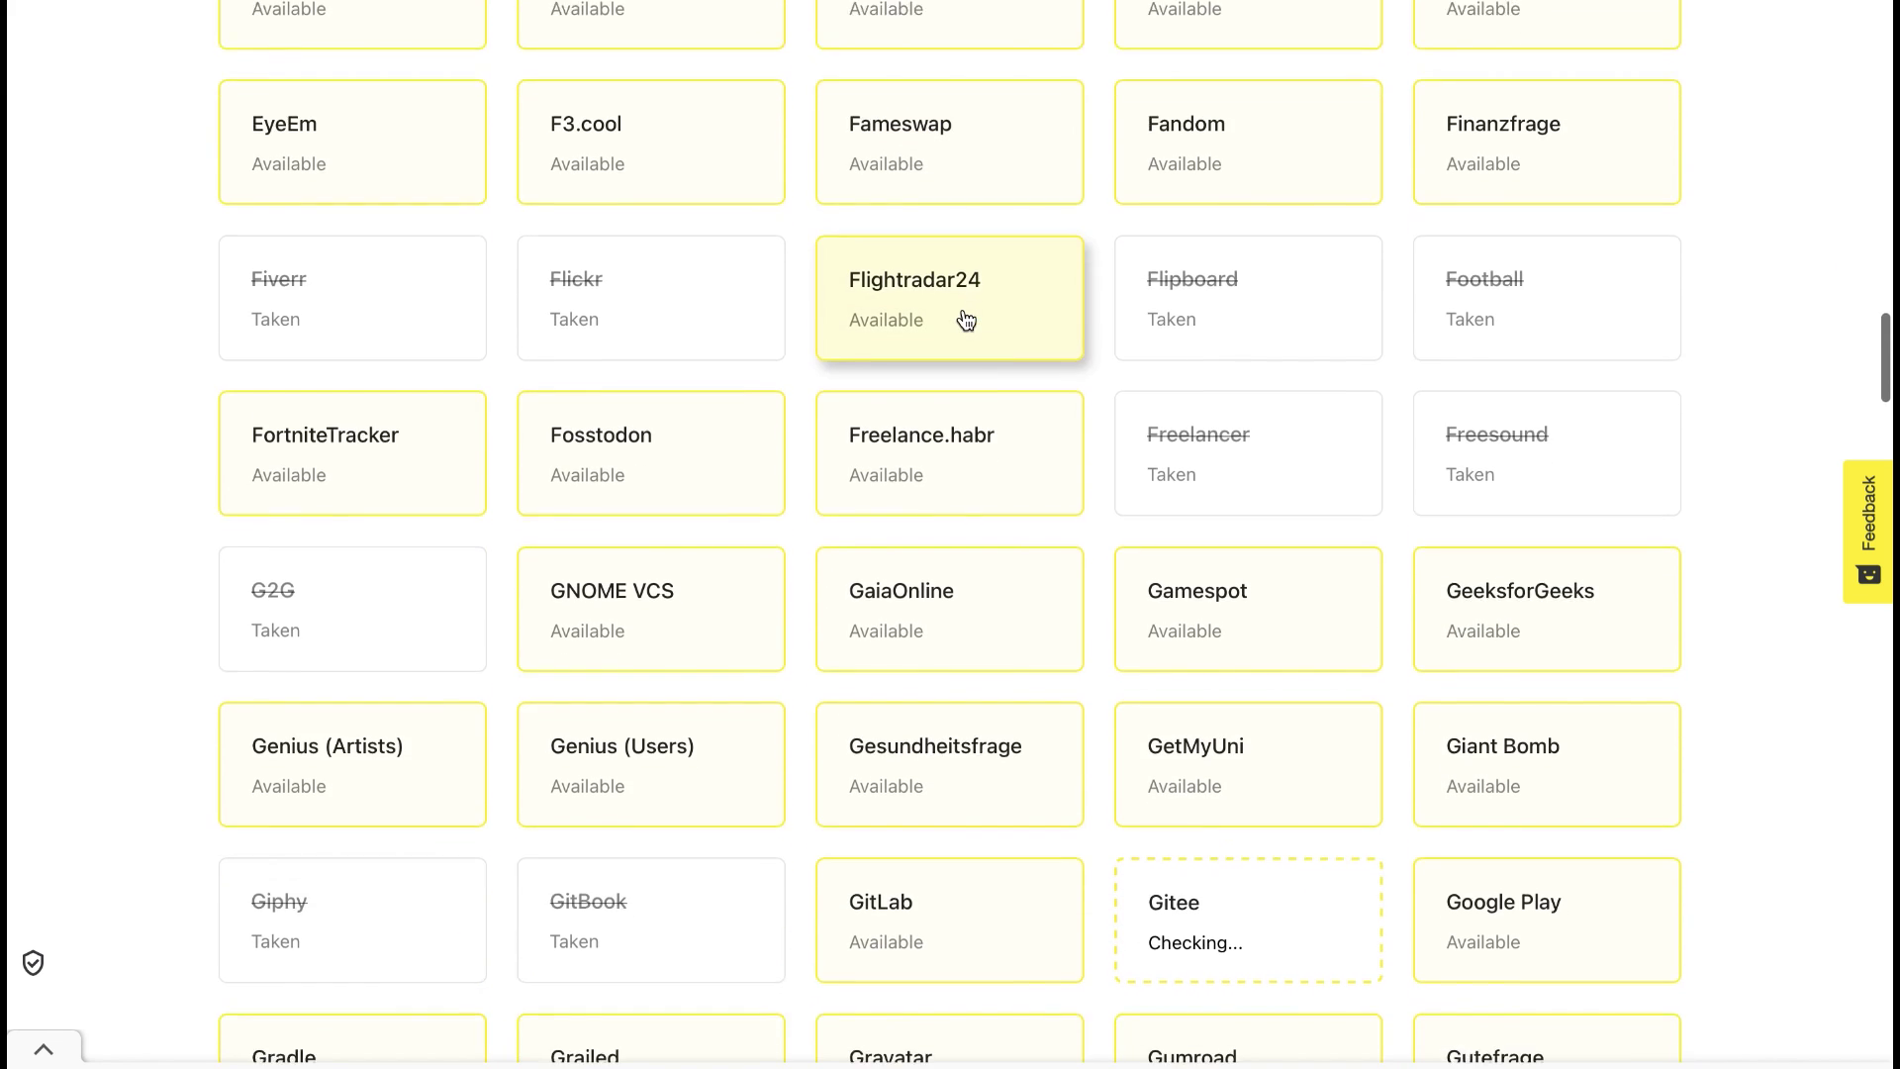
scroll(966, 318, down, 2)
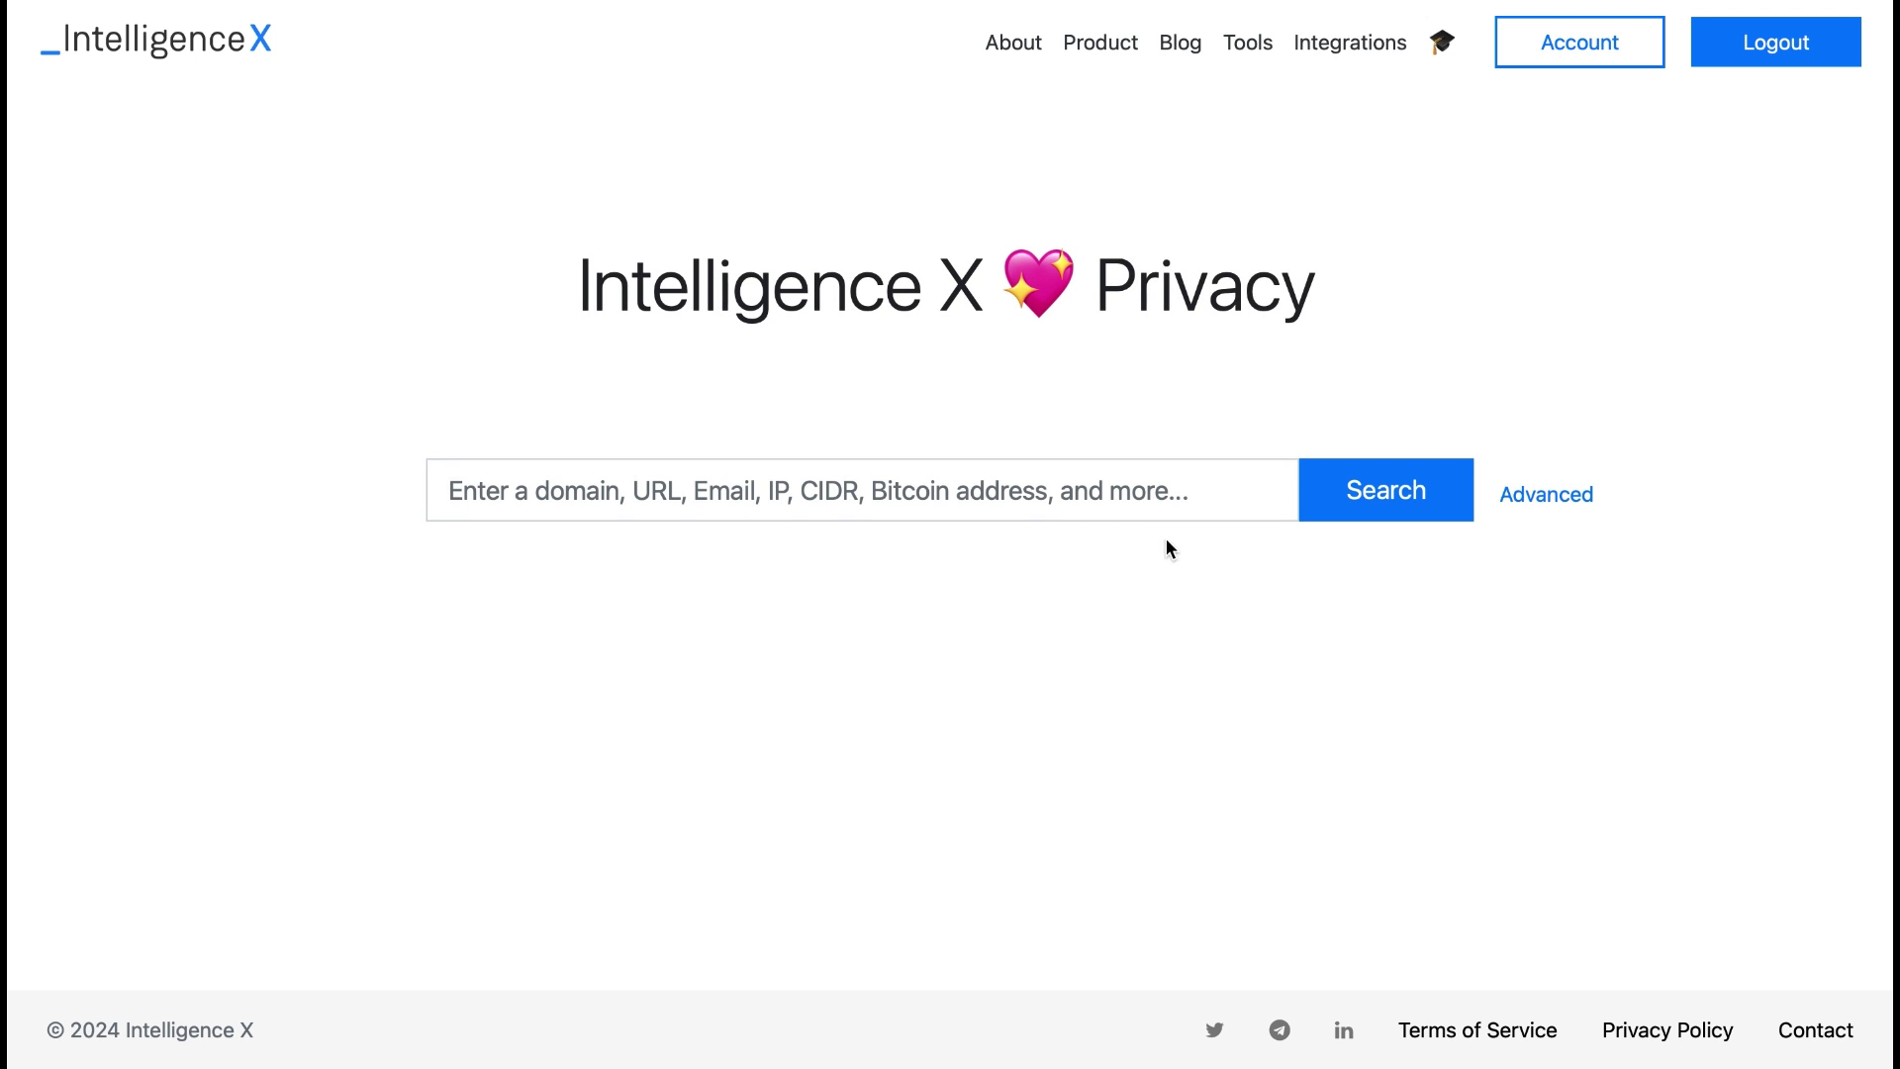
Step: Search Intelligence X for the pasted Bitcoin address and browse its 82 pastes and 1 text file
click(1130, 507)
text(1Jz6HEKNJpYjXAYRLn49QUUUrizL5qGxjM)
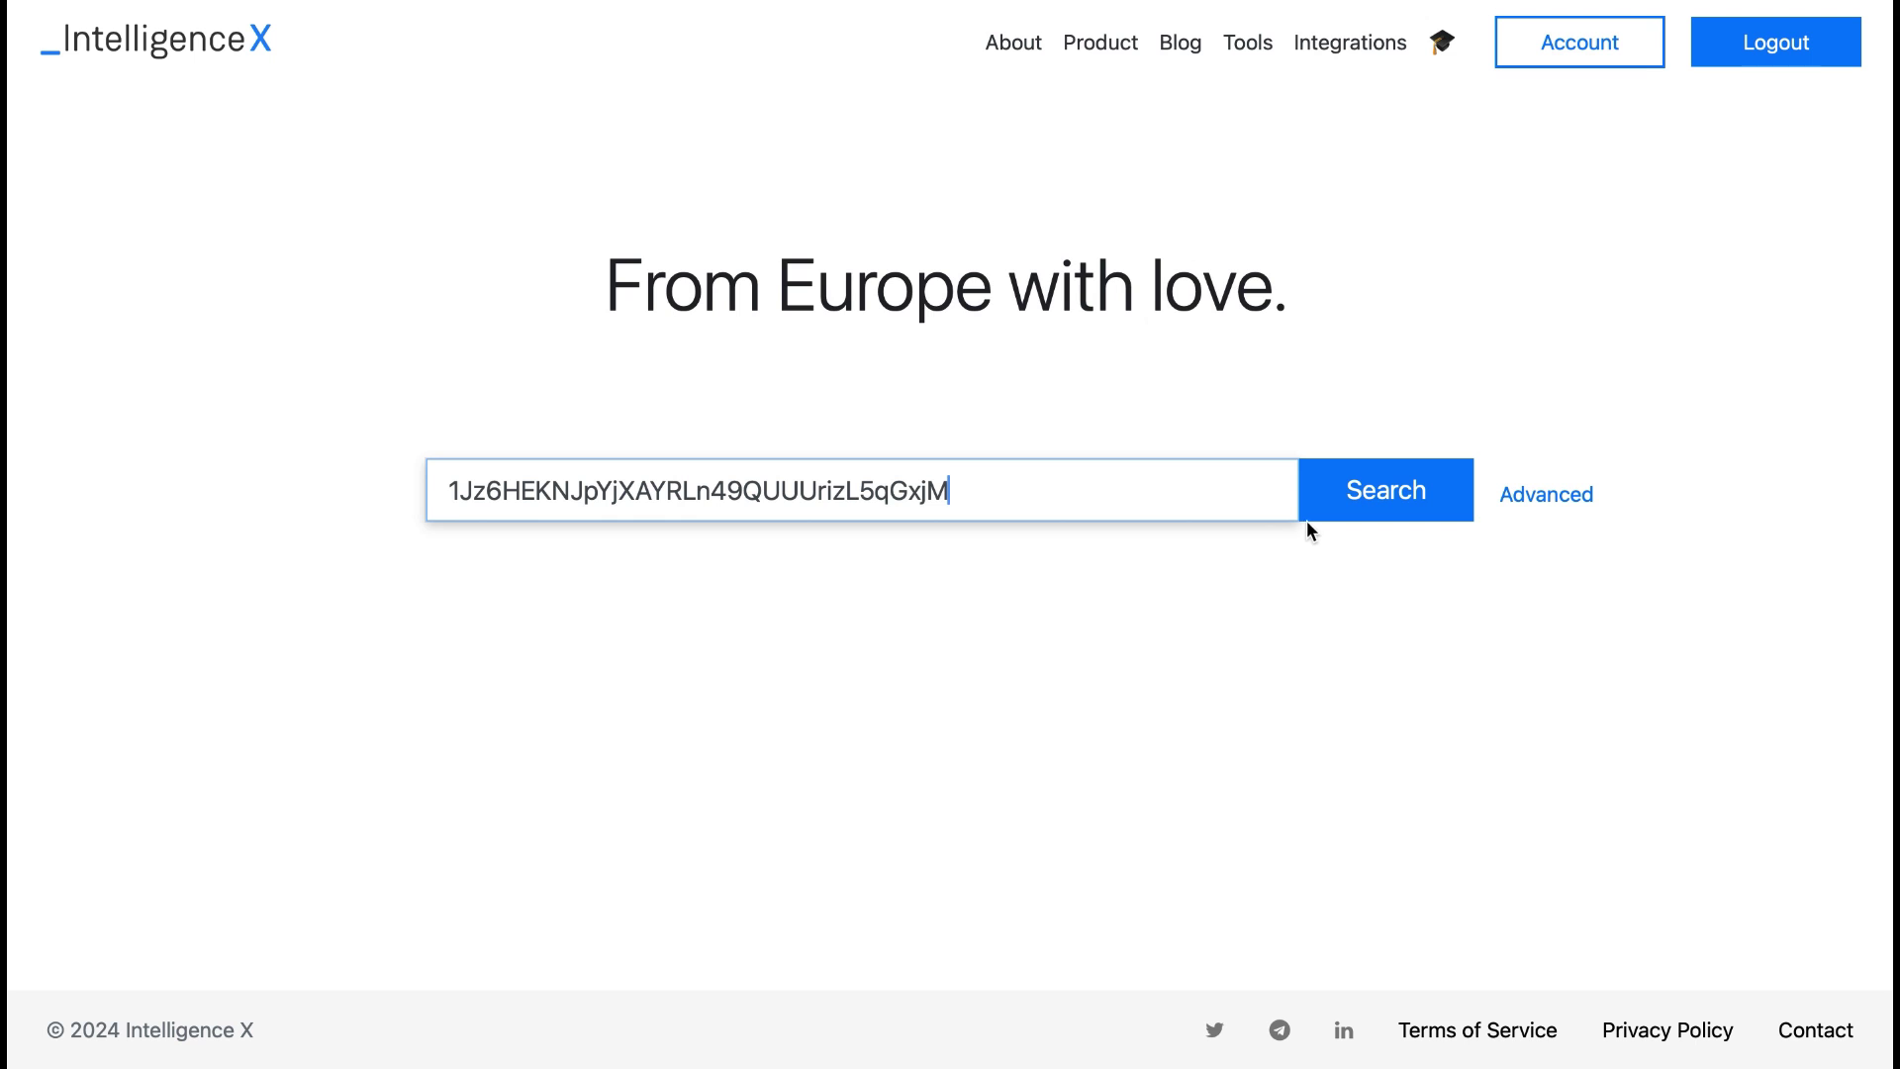
click(1330, 495)
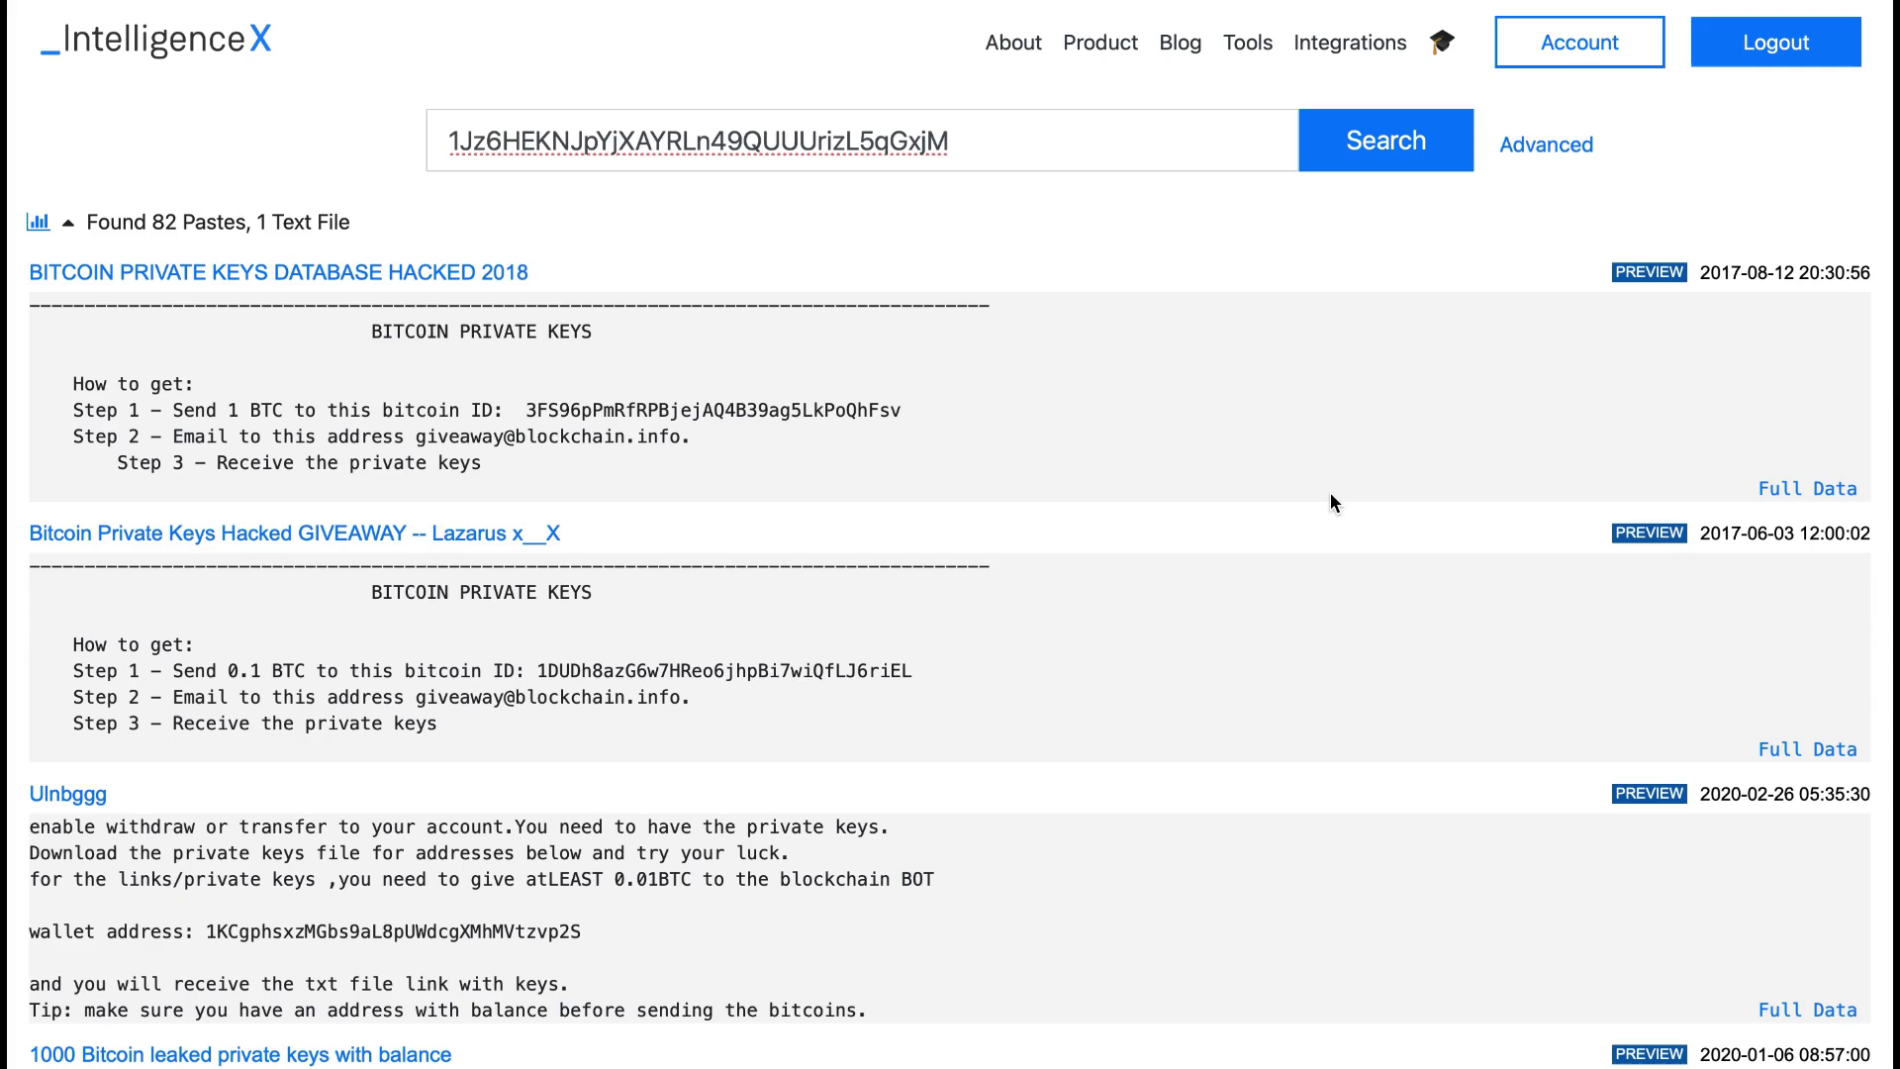
scroll(1330, 494, down, 4)
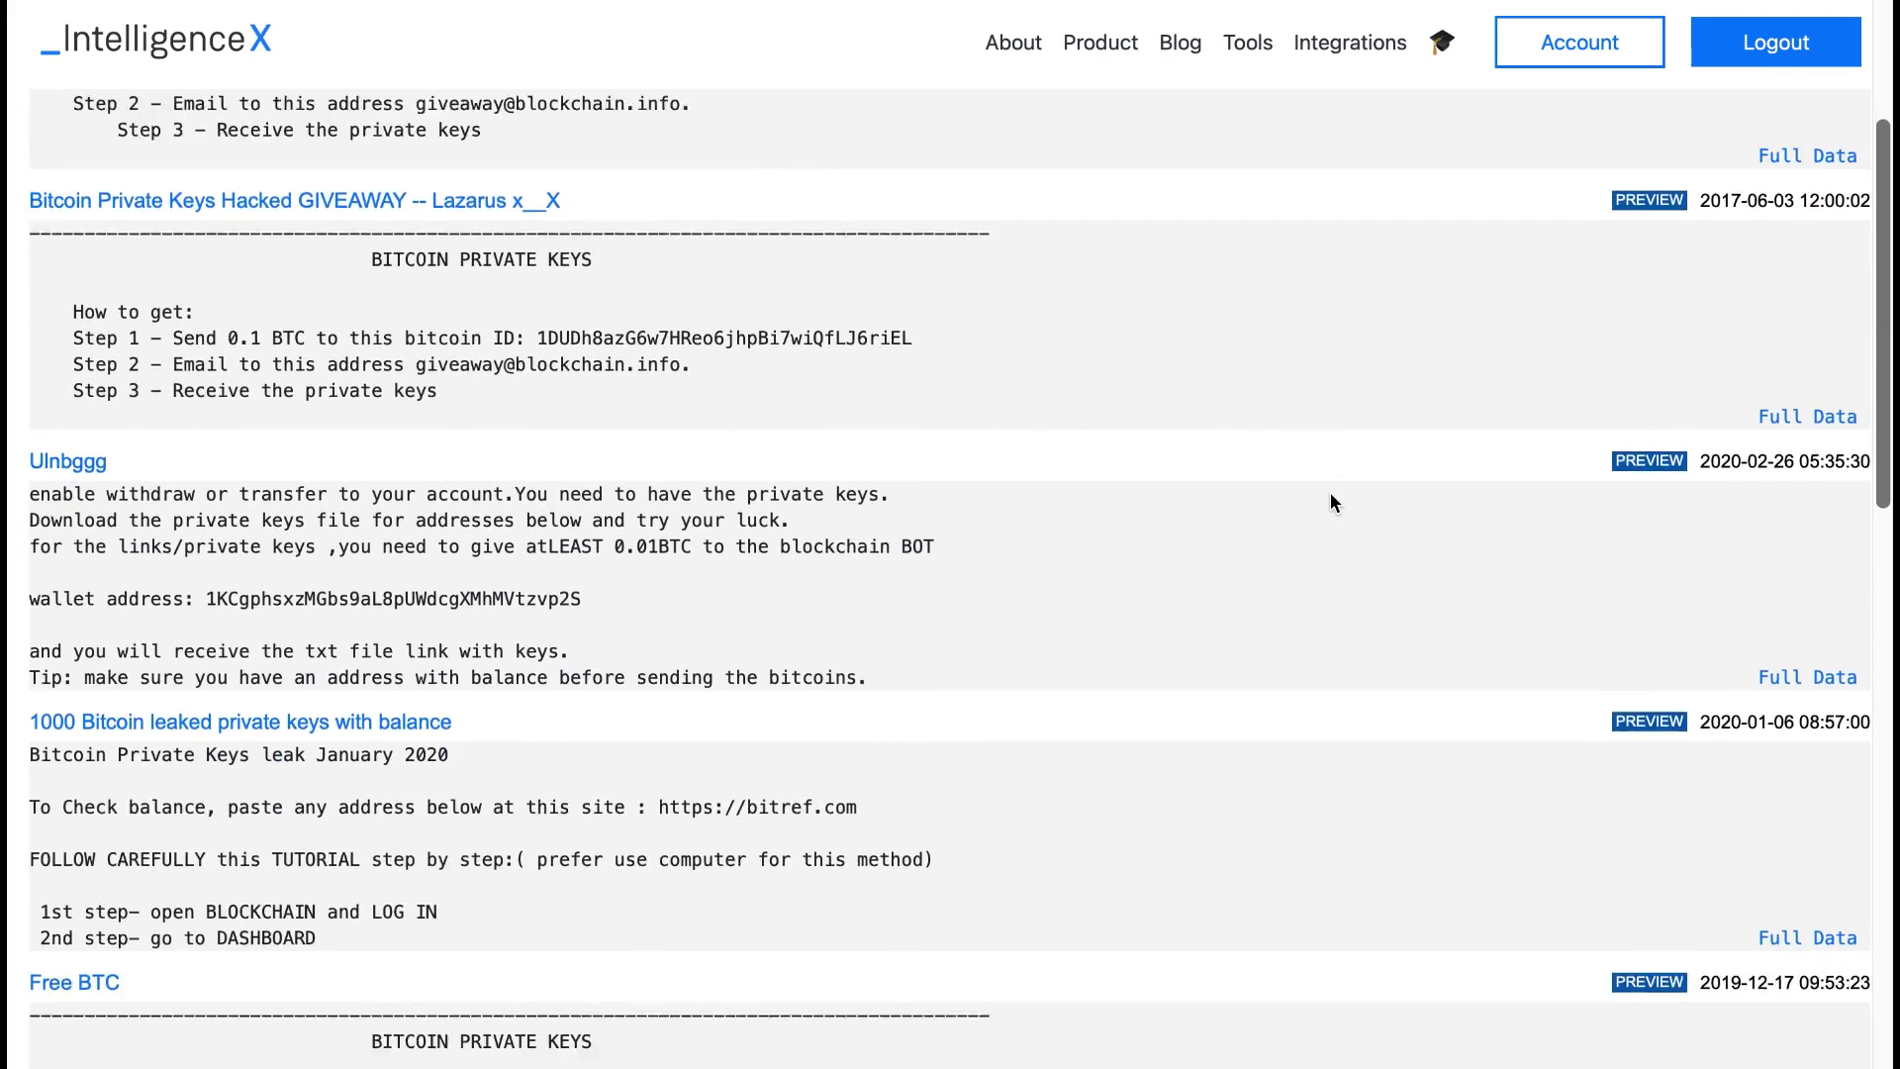
scroll(1330, 494, down, 10)
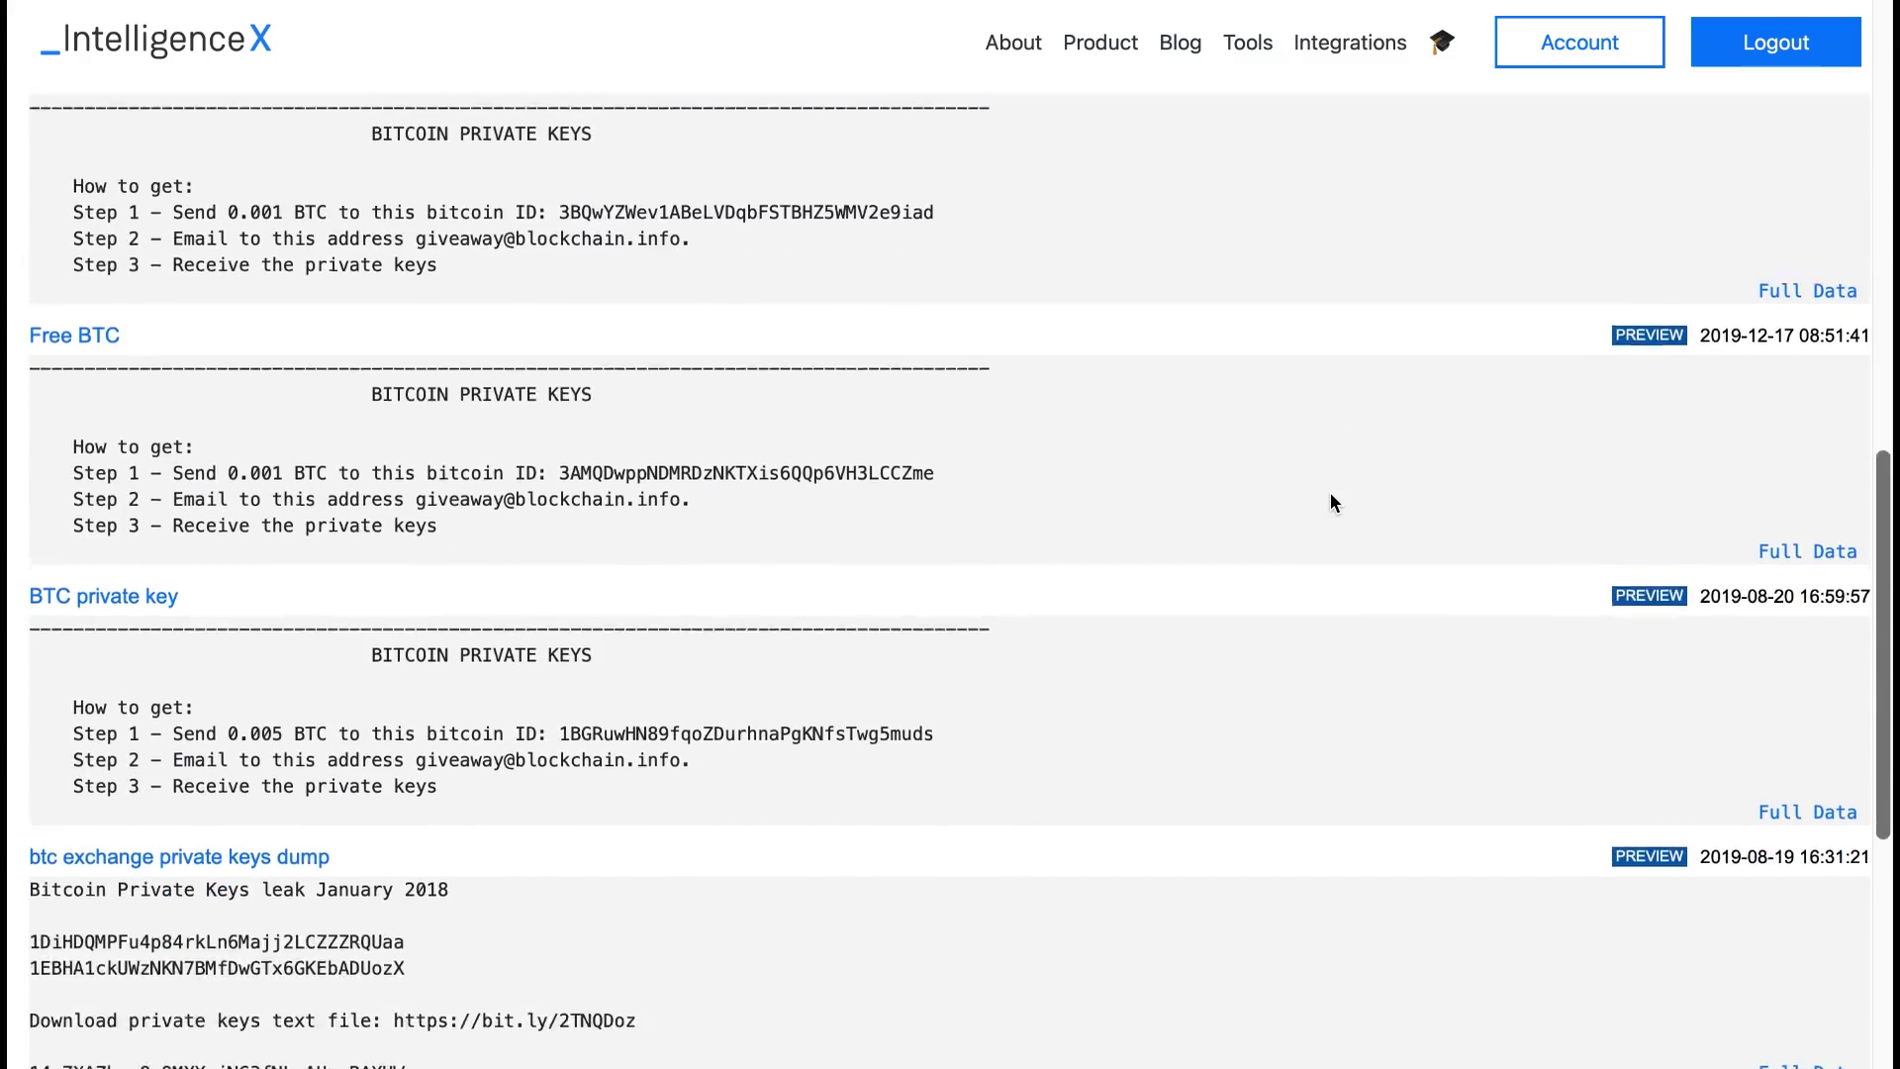
scroll(1330, 495, up, 15)
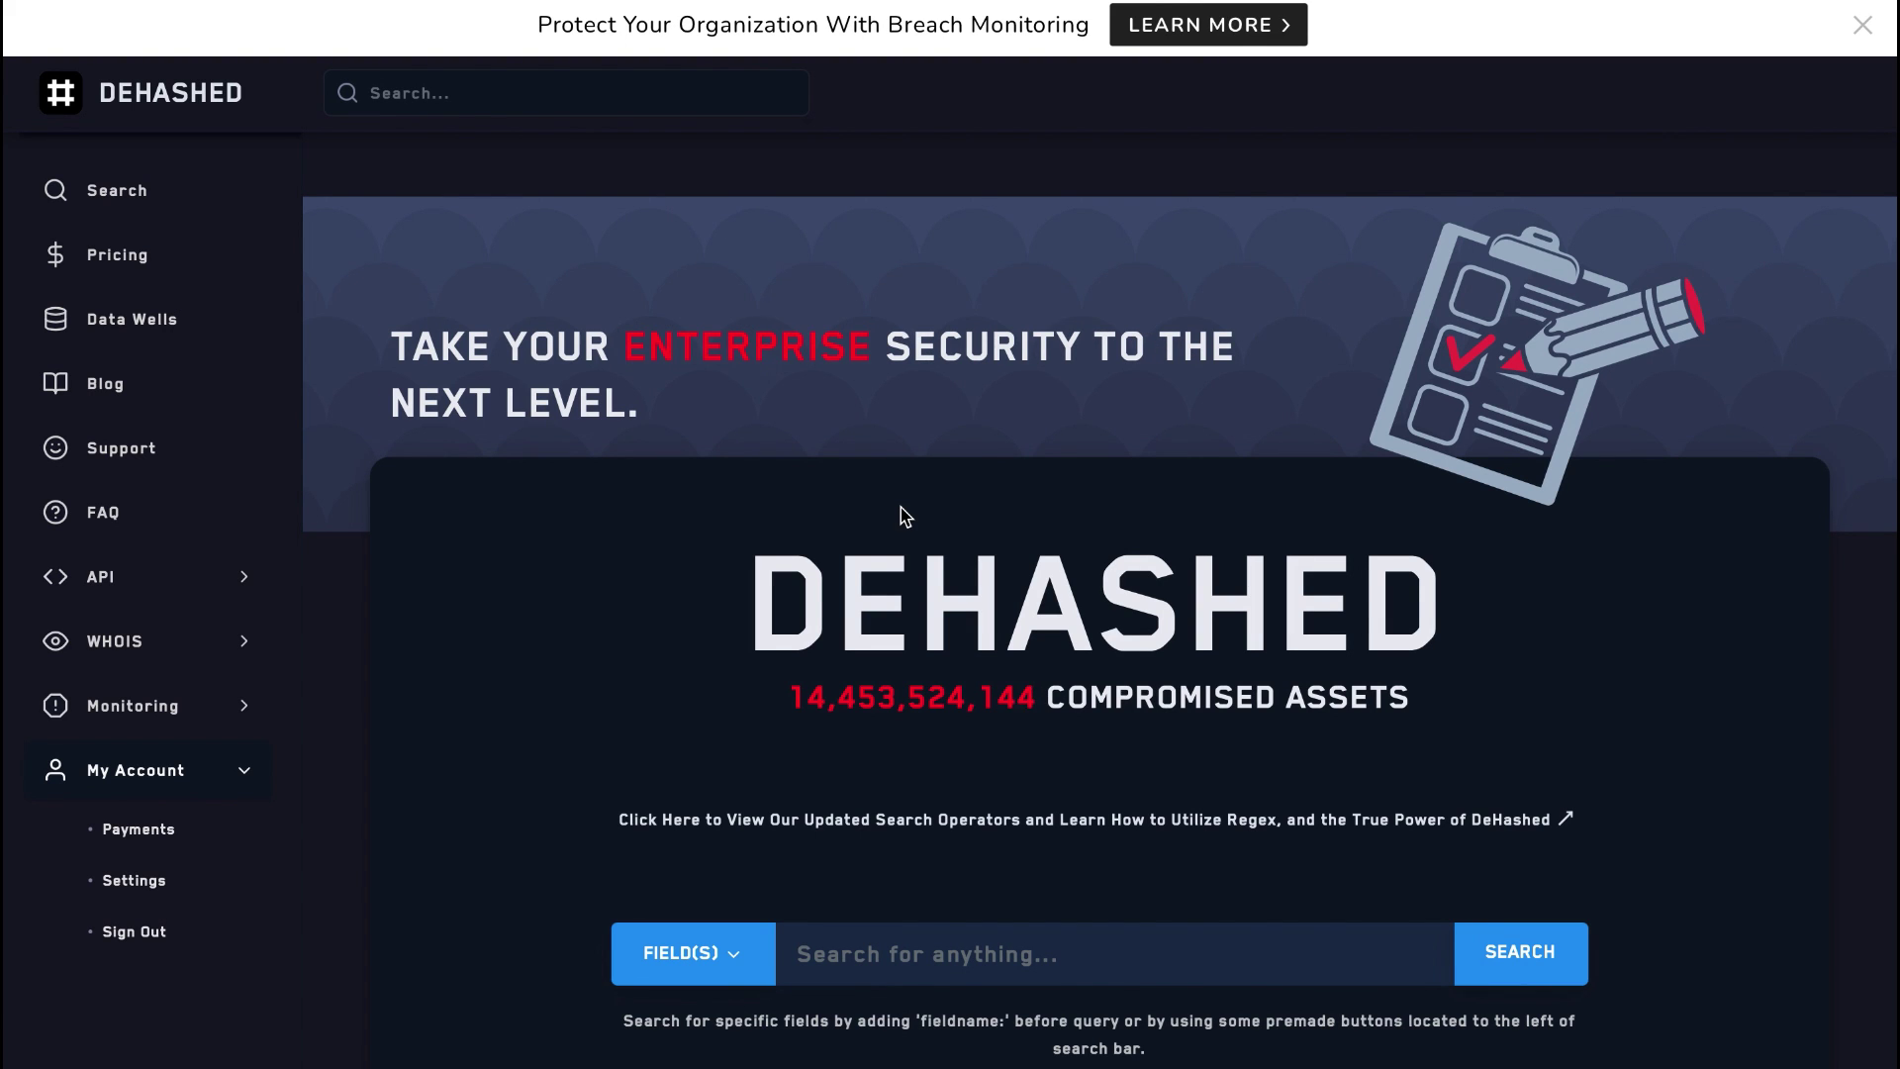
scroll(905, 493, down, 4)
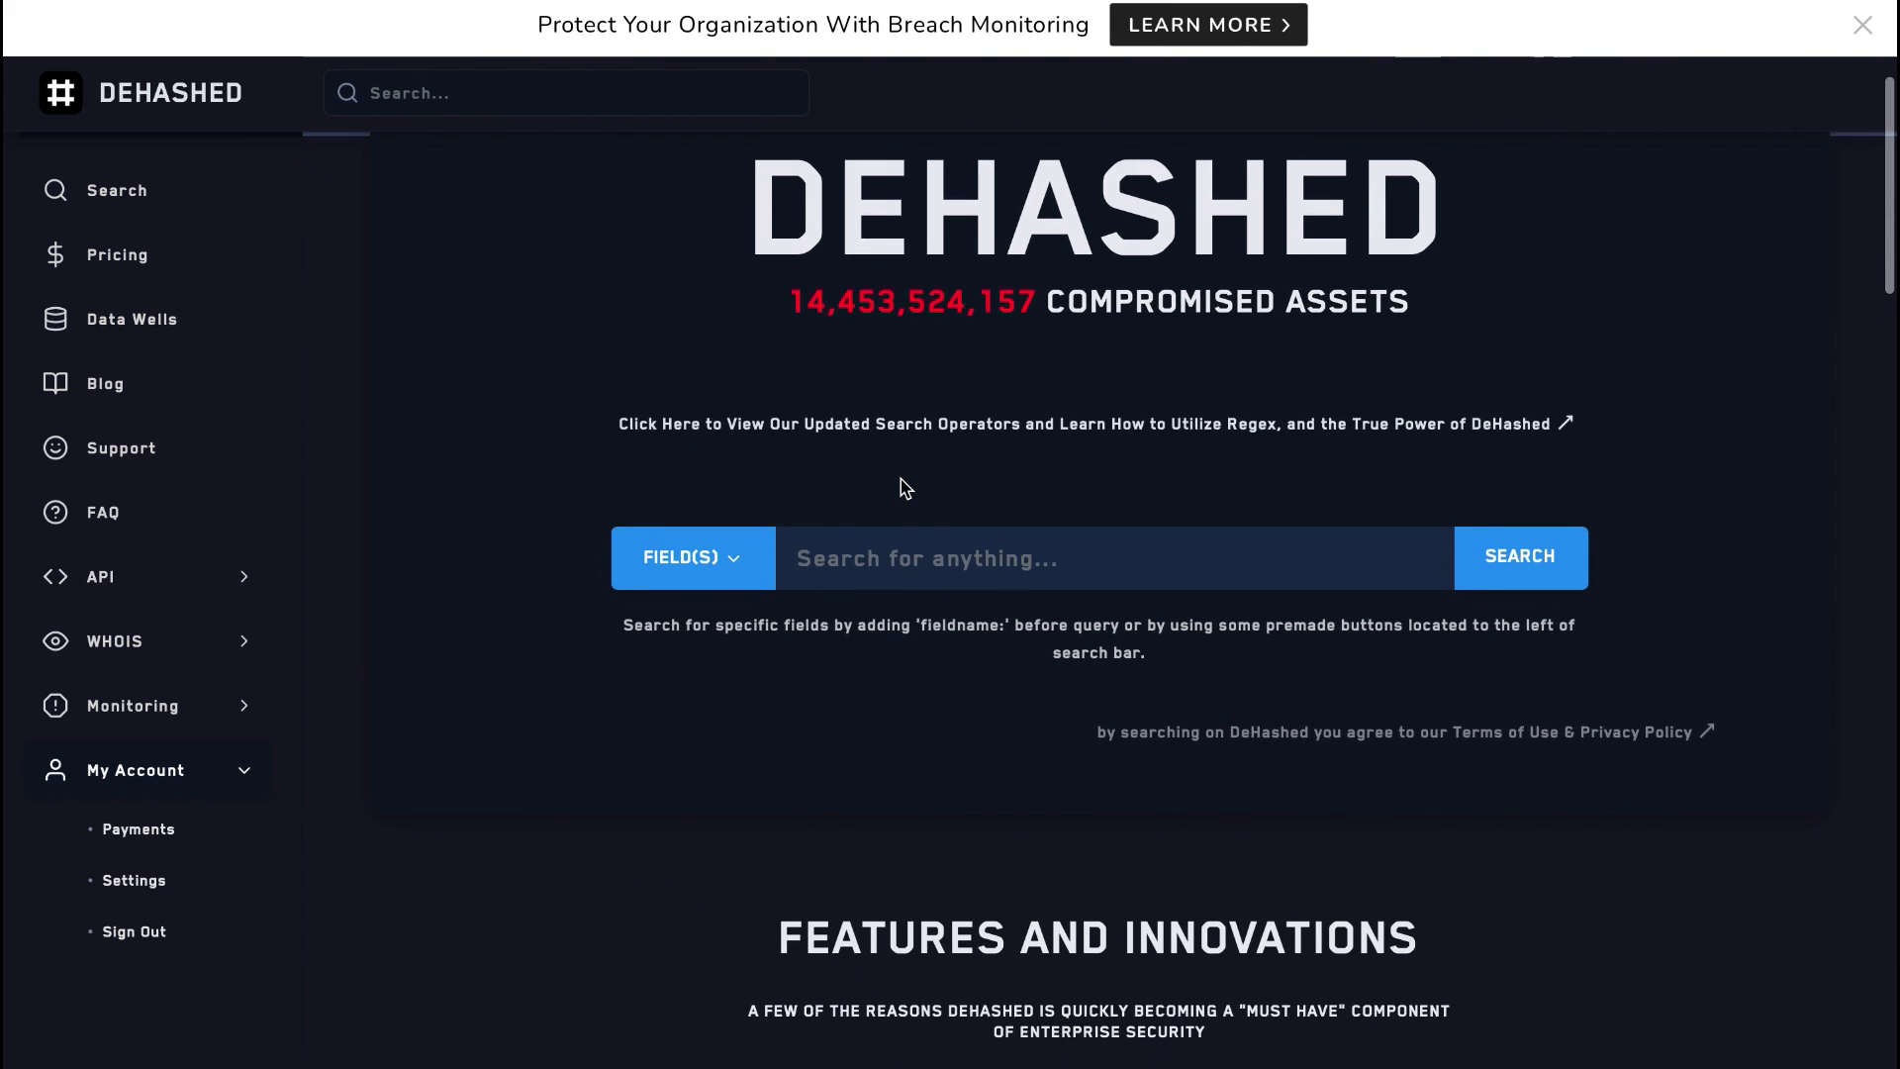
scroll(906, 488, down, 4)
scroll(906, 488, down, 4)
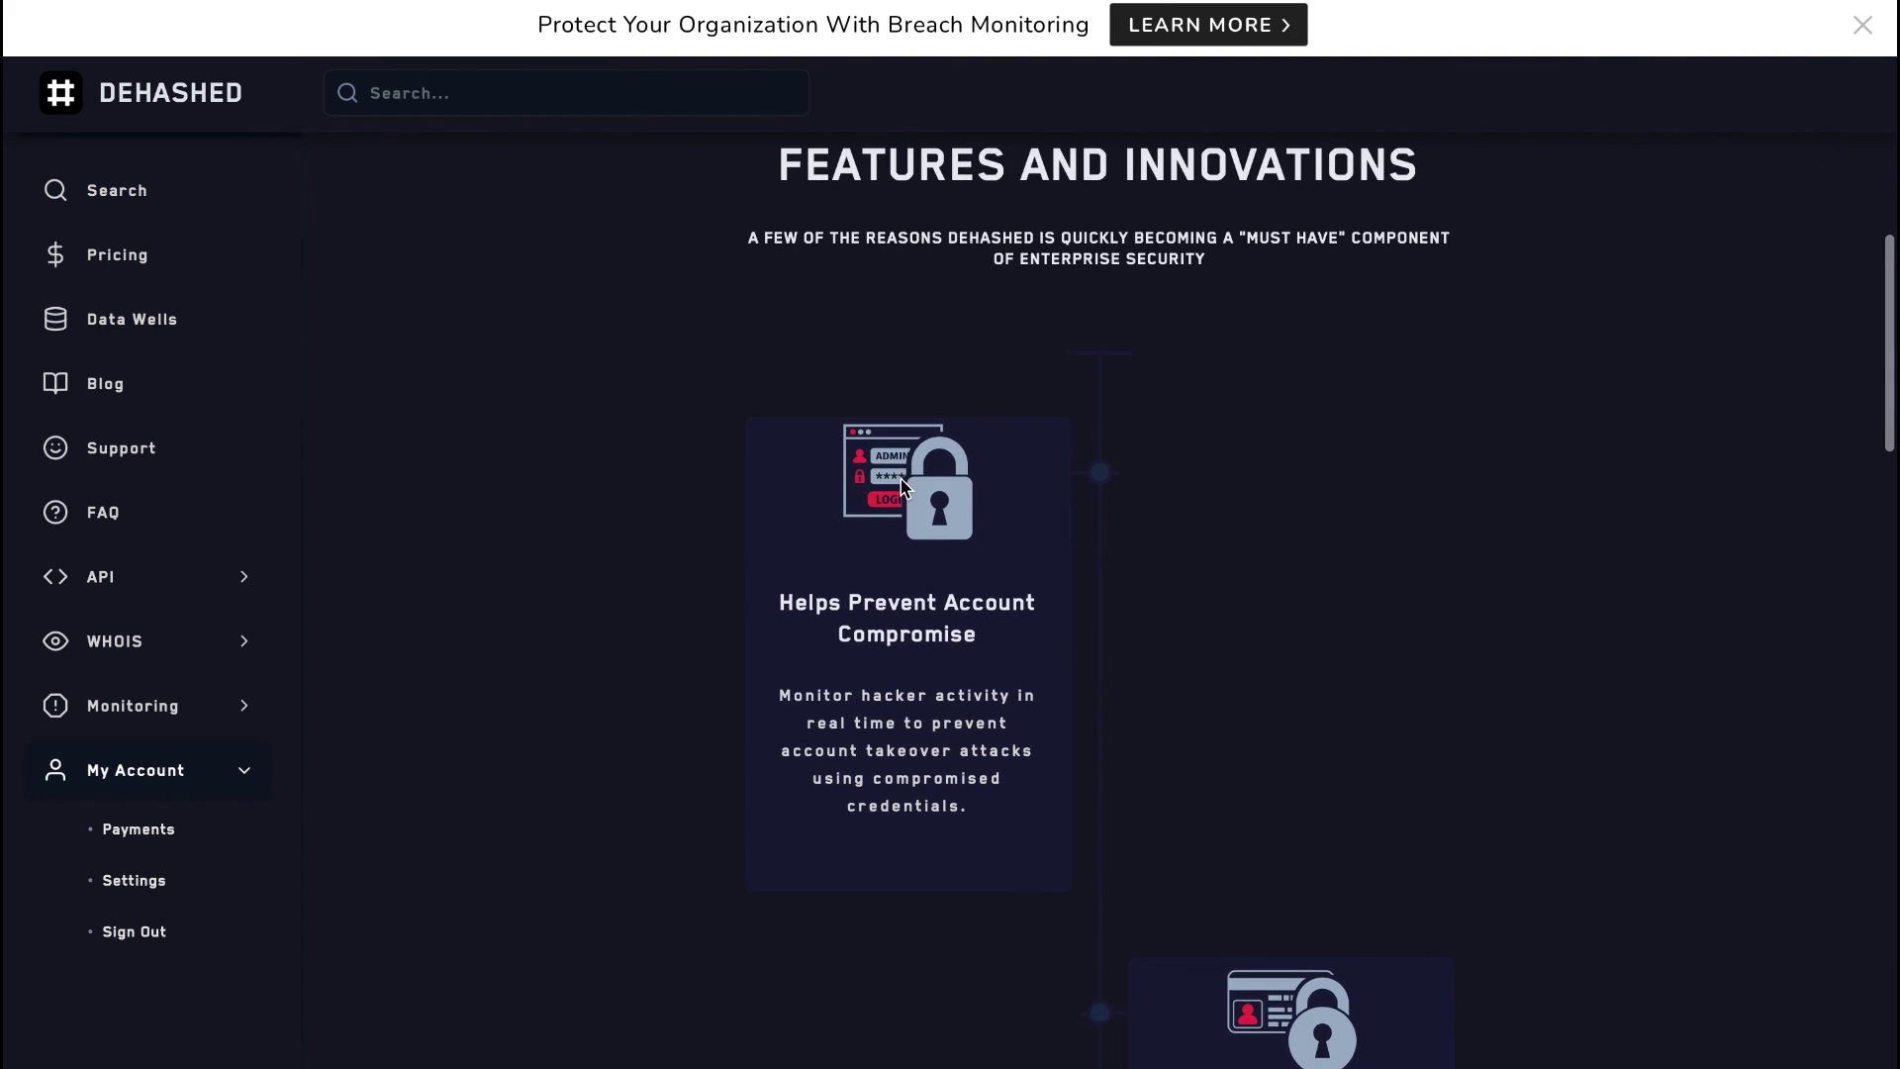
scroll(903, 484, down, 2)
scroll(906, 488, down, 4)
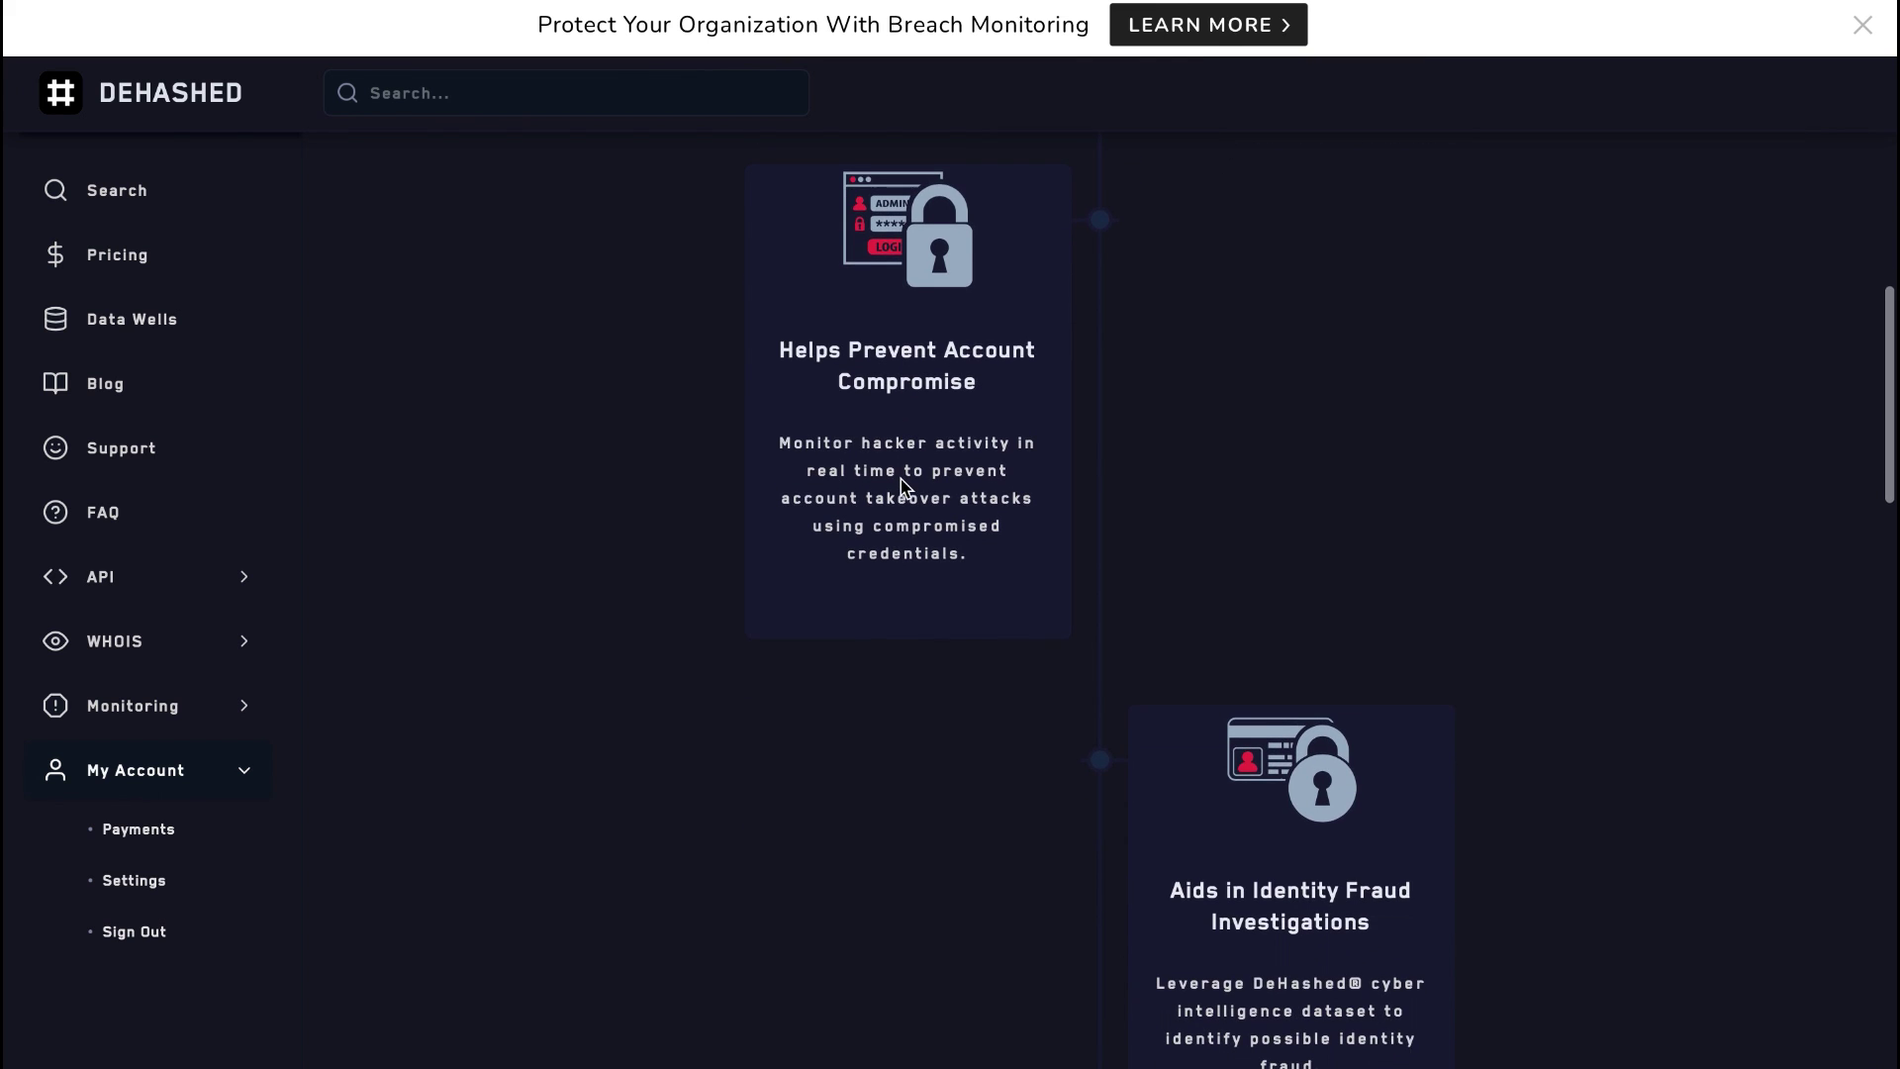
scroll(906, 488, down, 4)
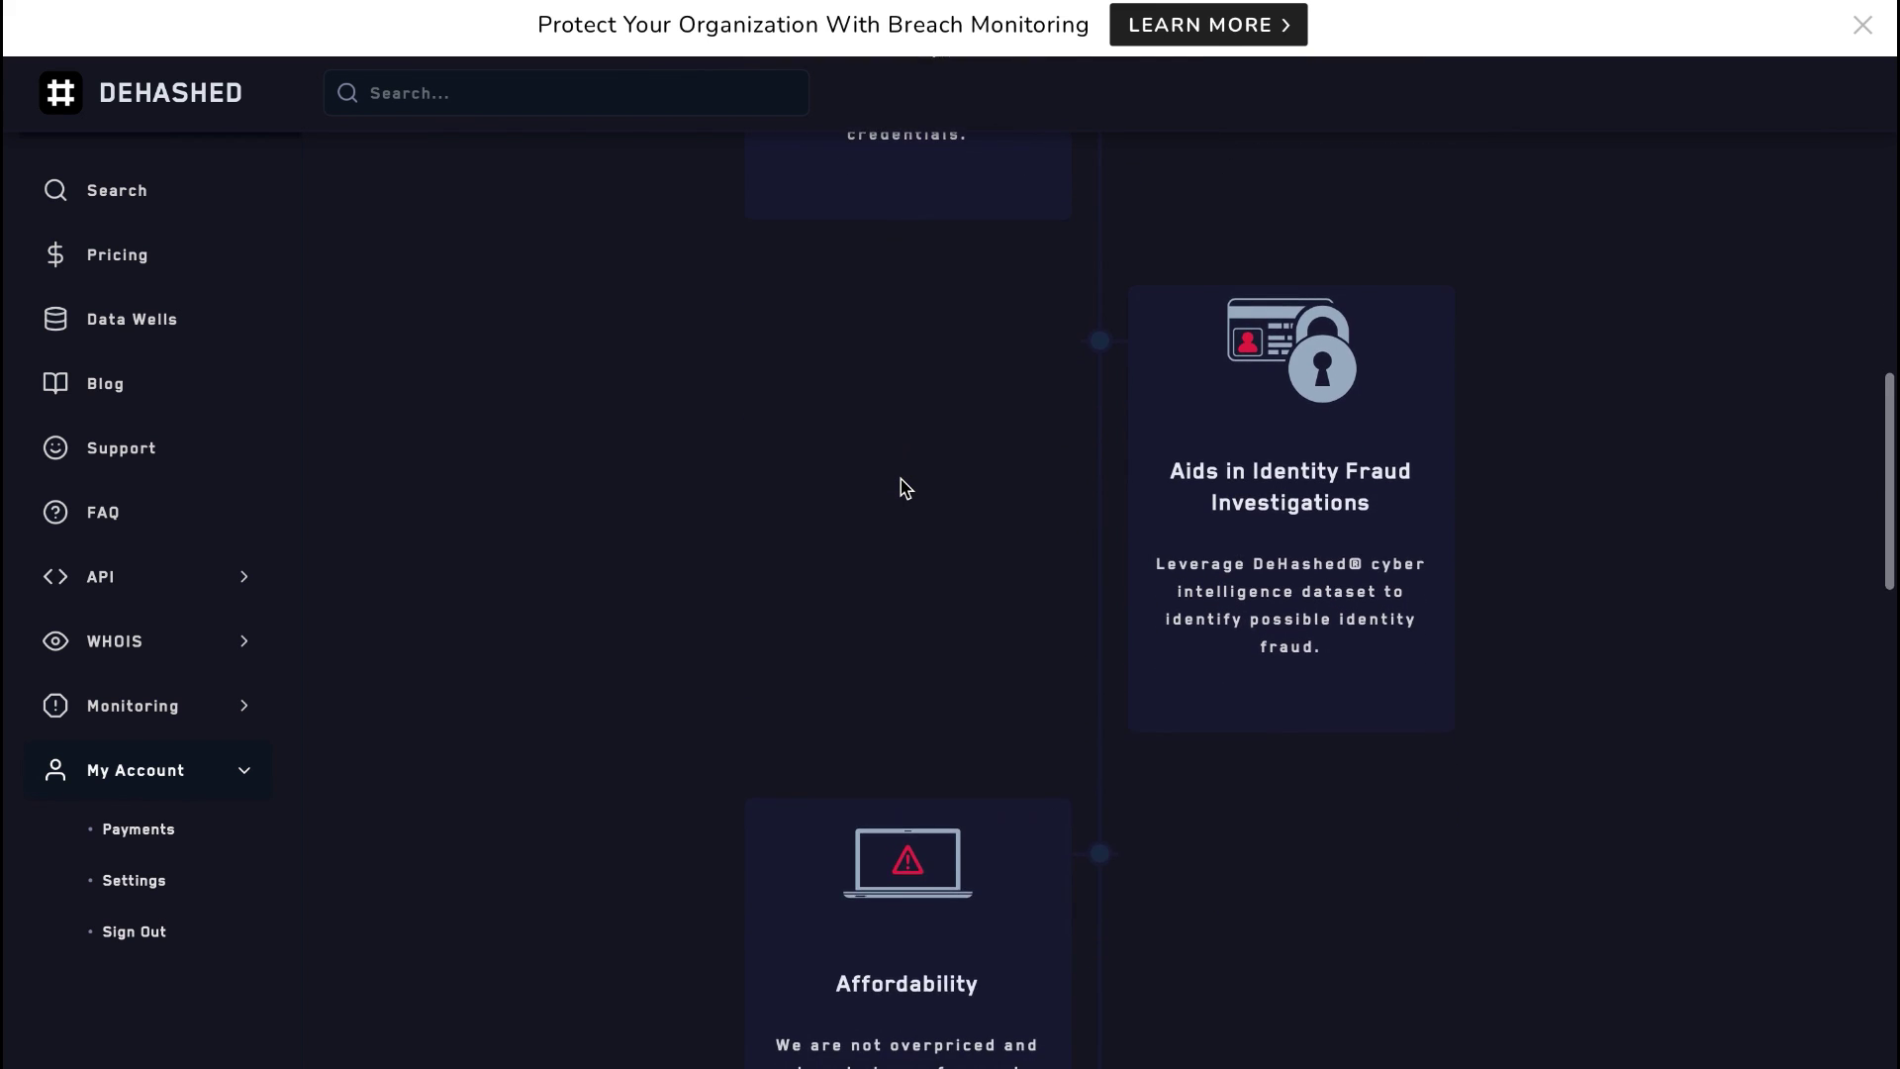
scroll(904, 485, down, 5)
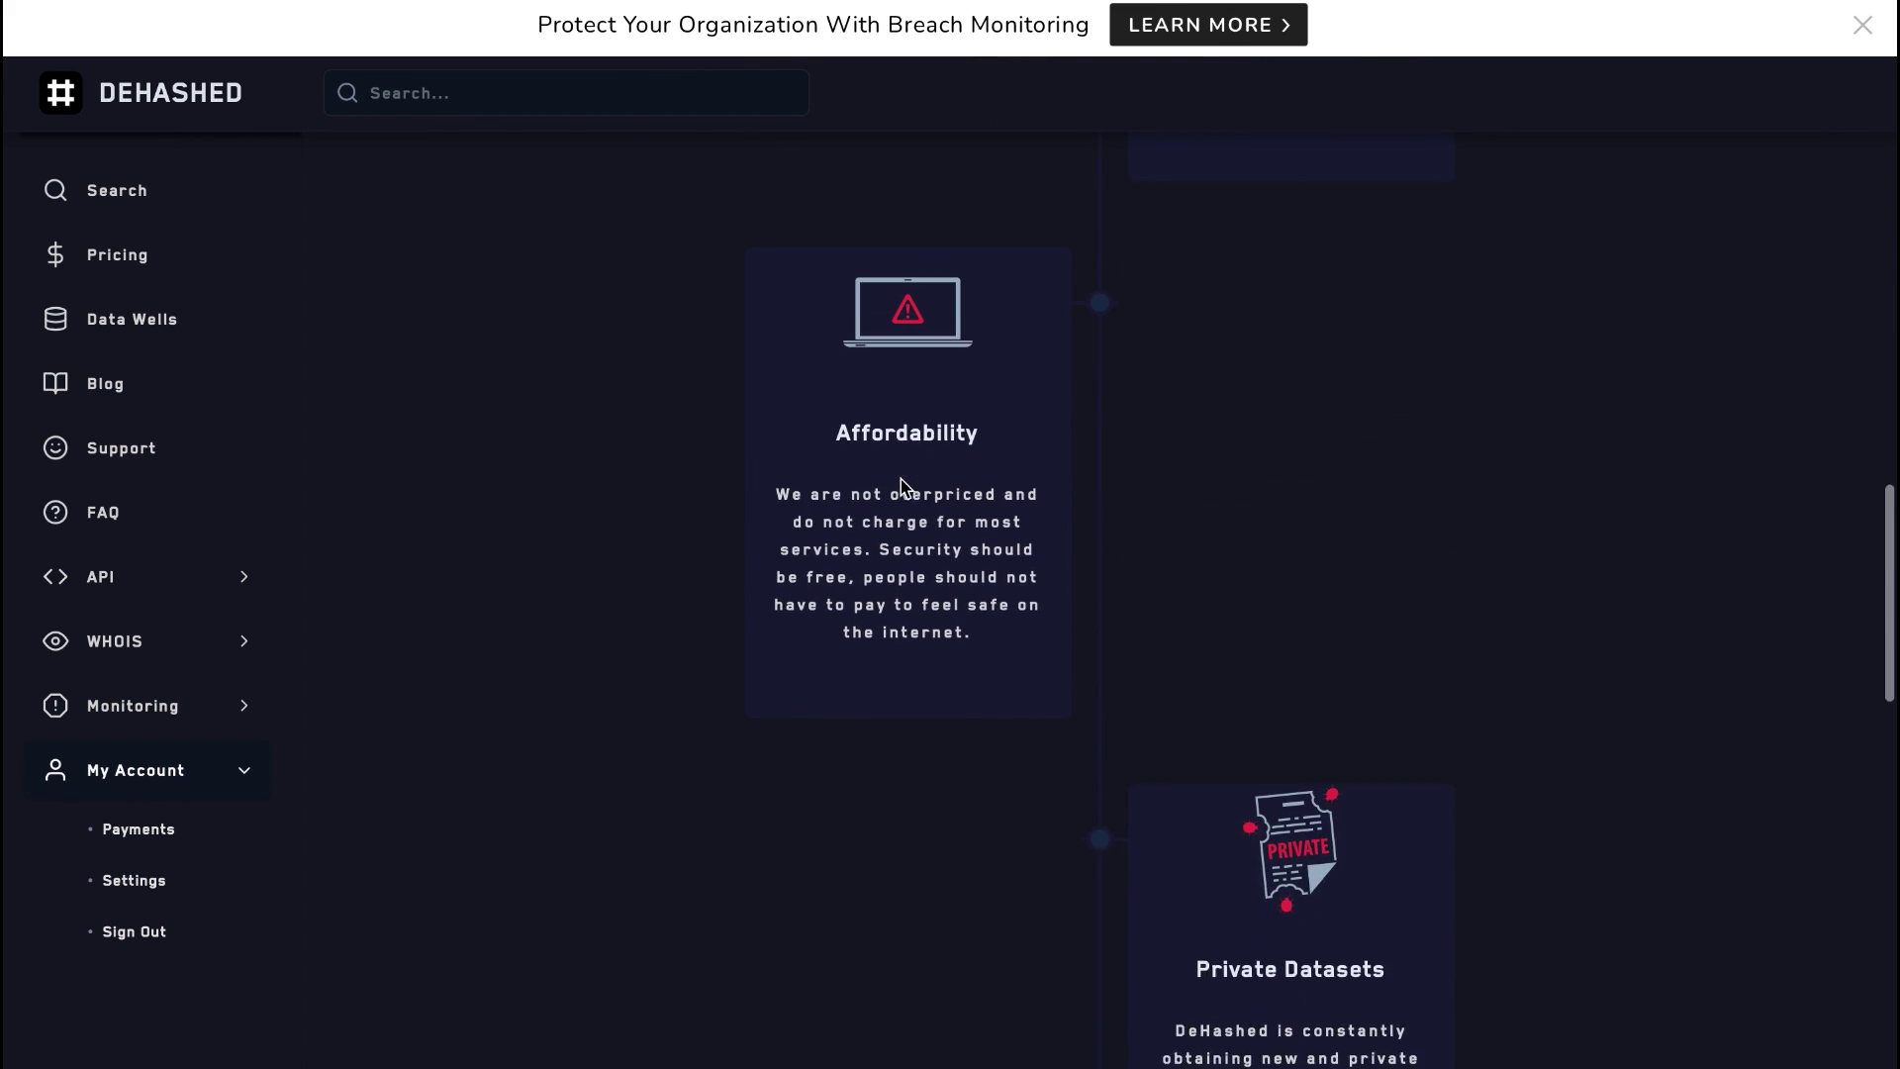
scroll(901, 481, down, 5)
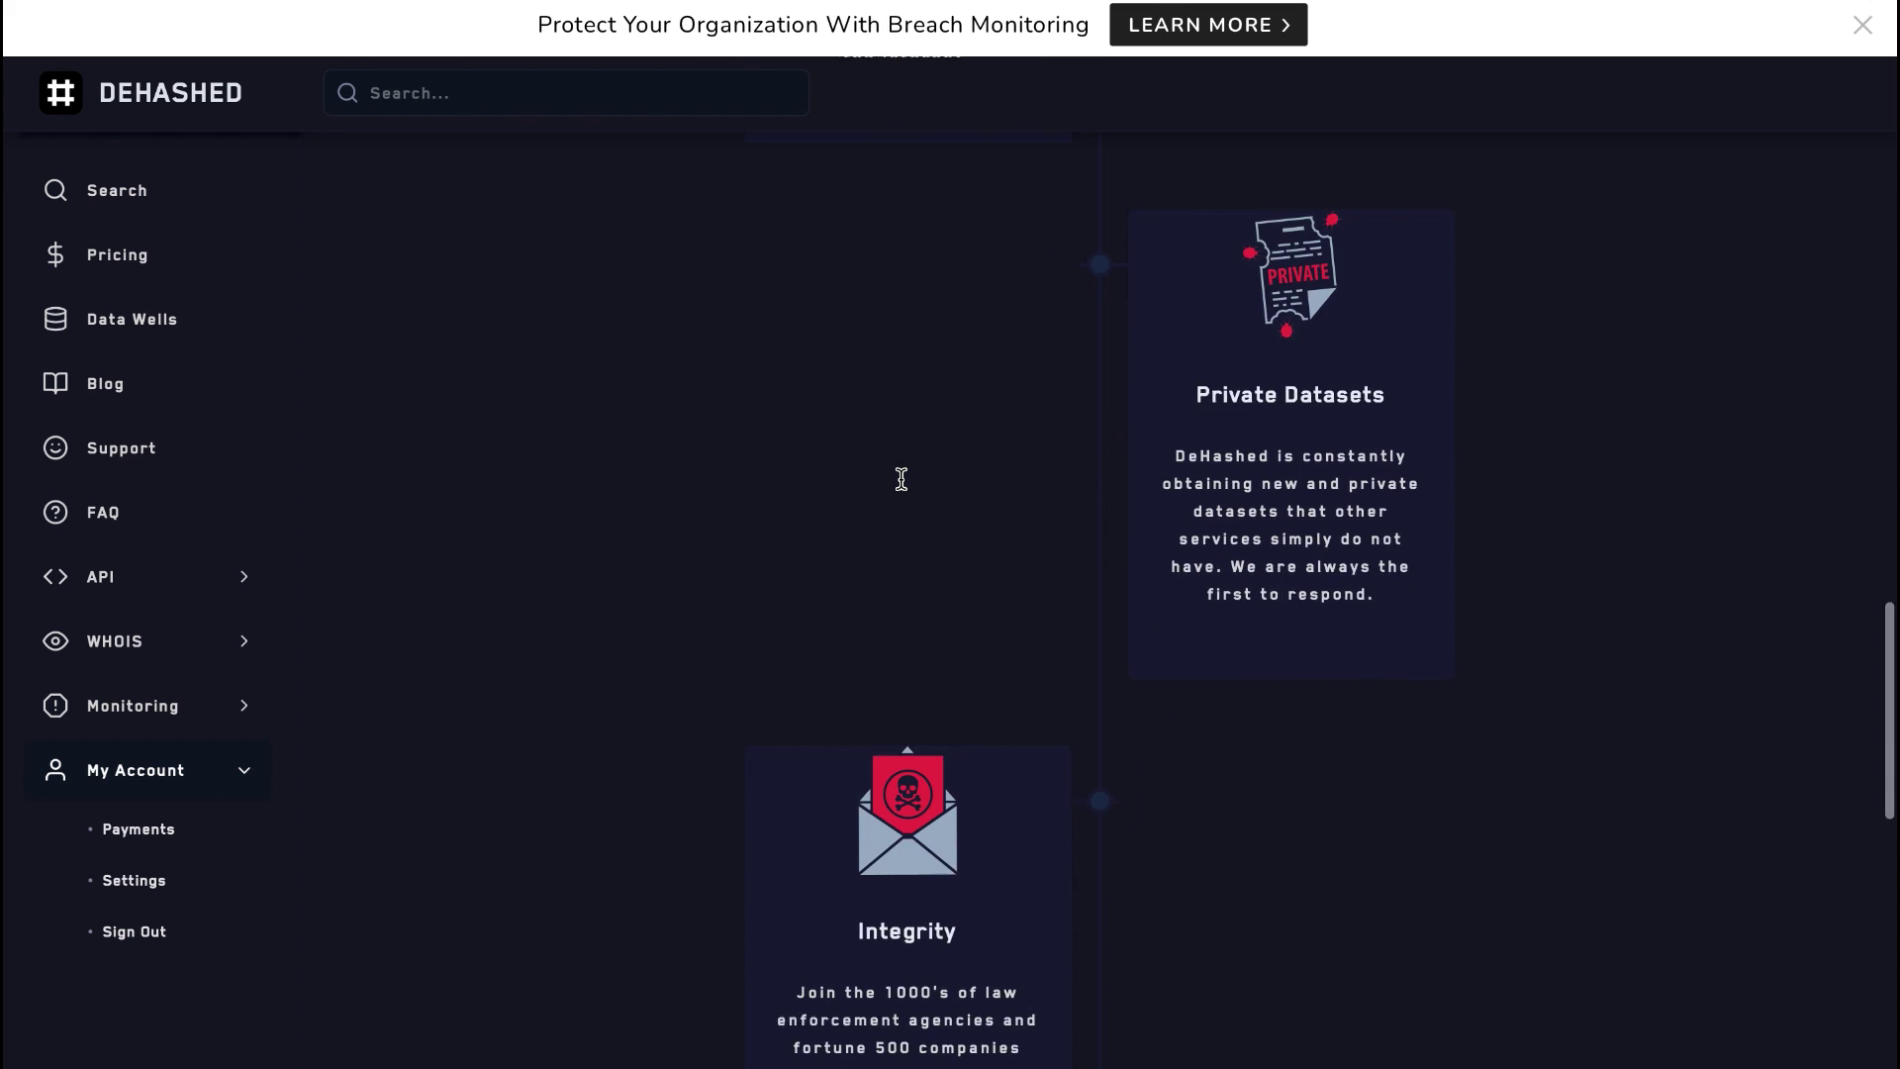
scroll(901, 481, down, 6)
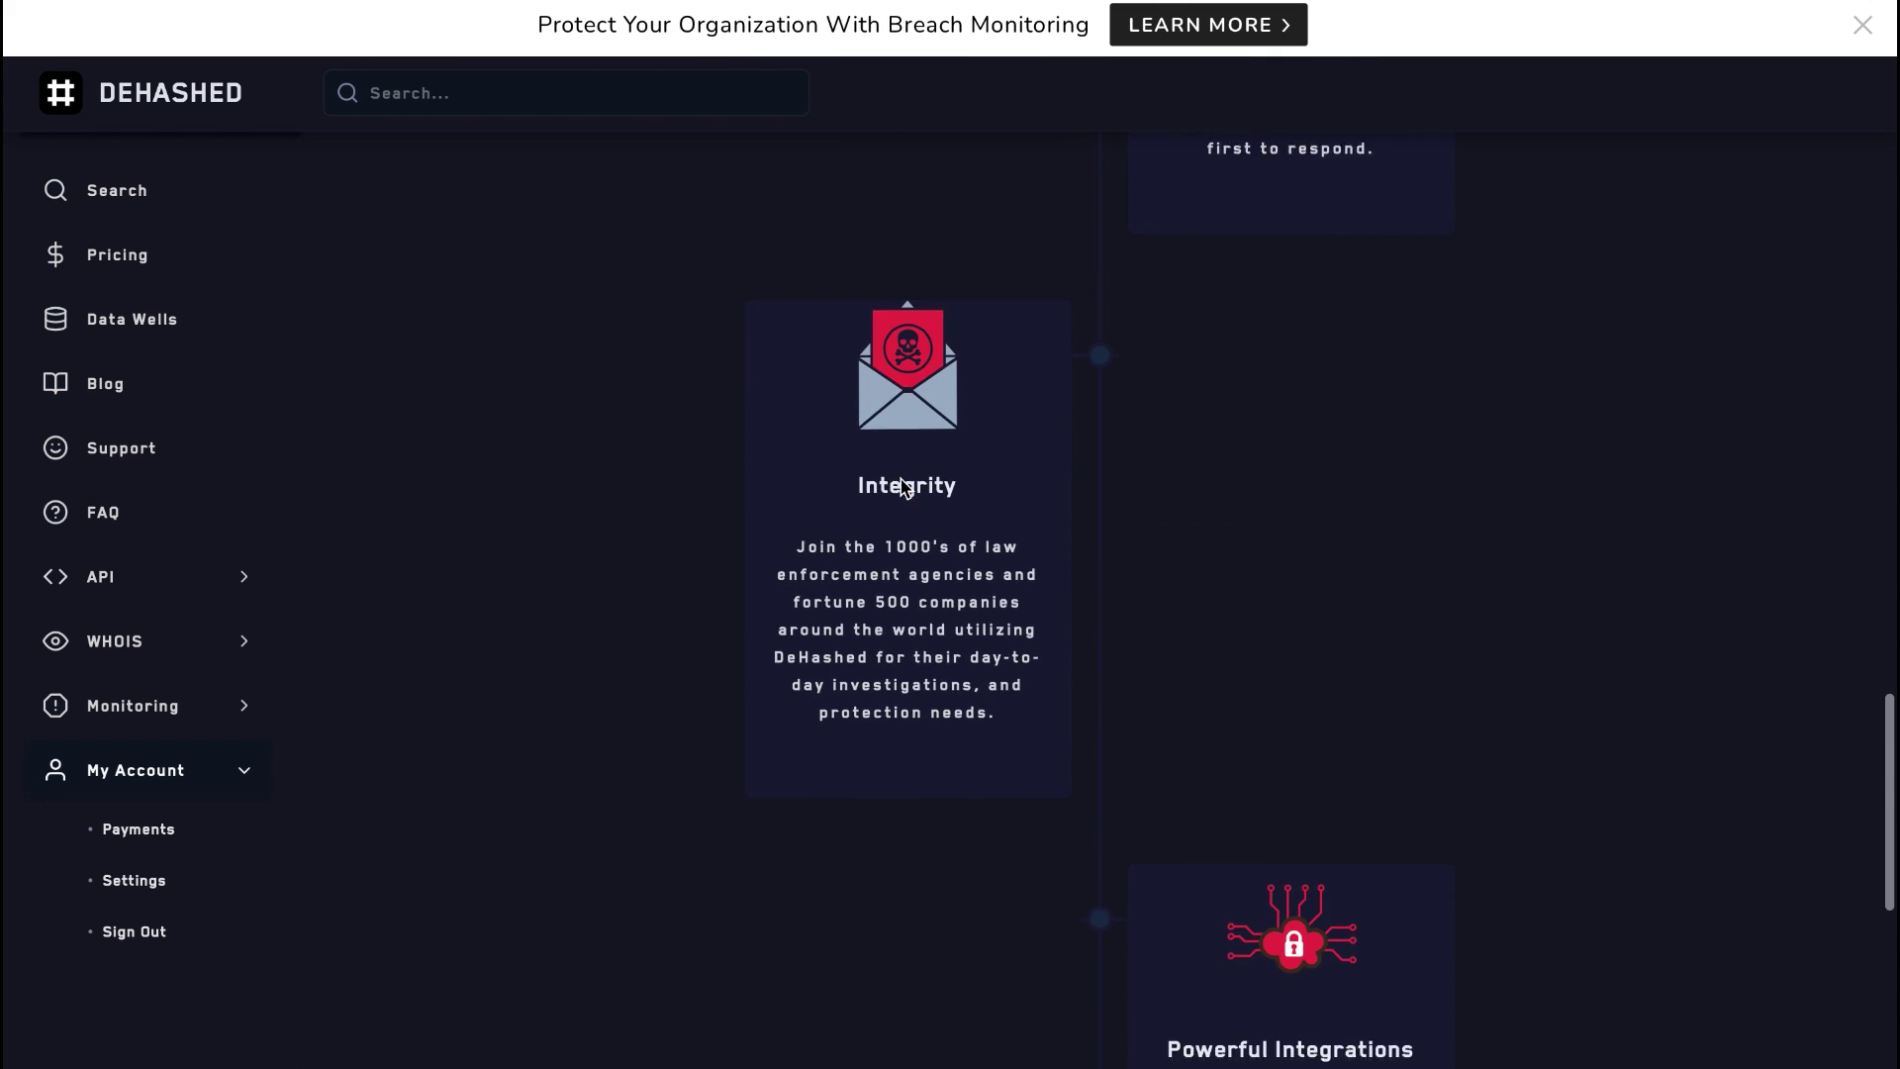
scroll(904, 484, down, 1)
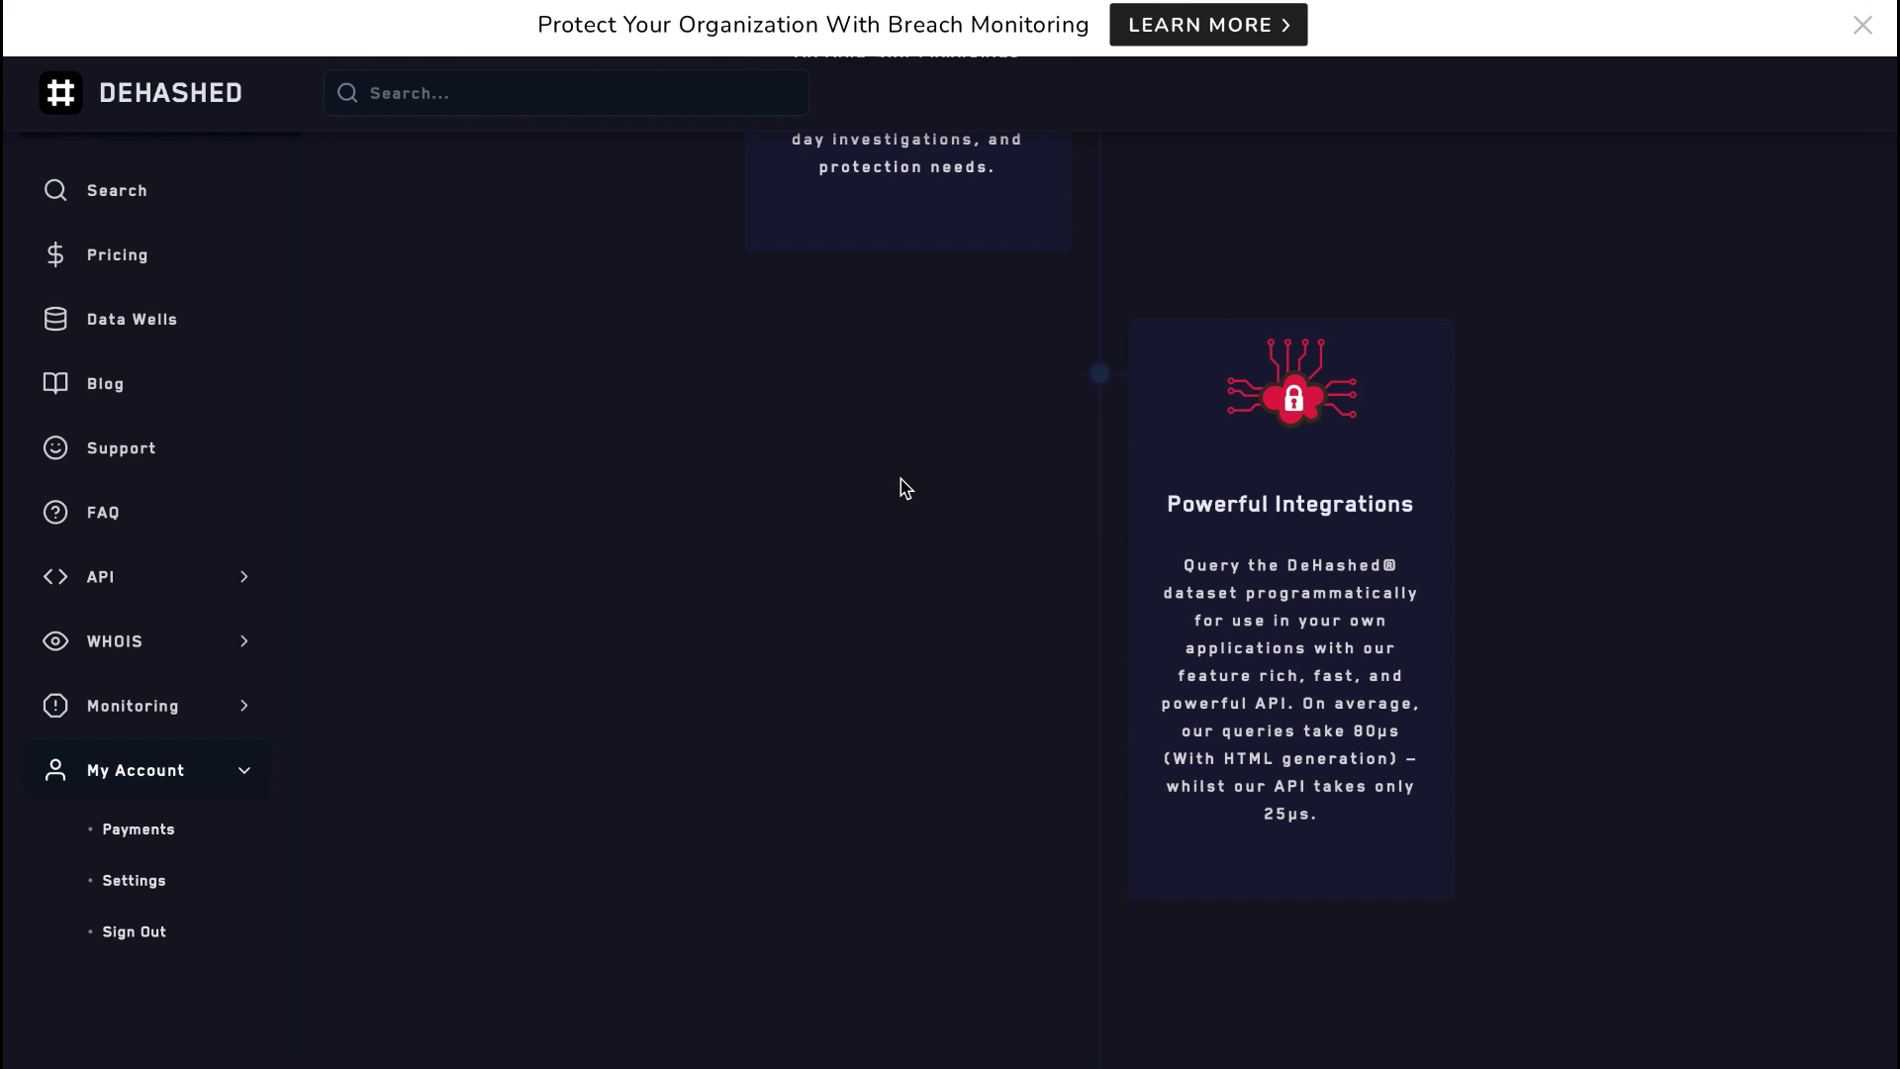
scroll(904, 485, up, 20)
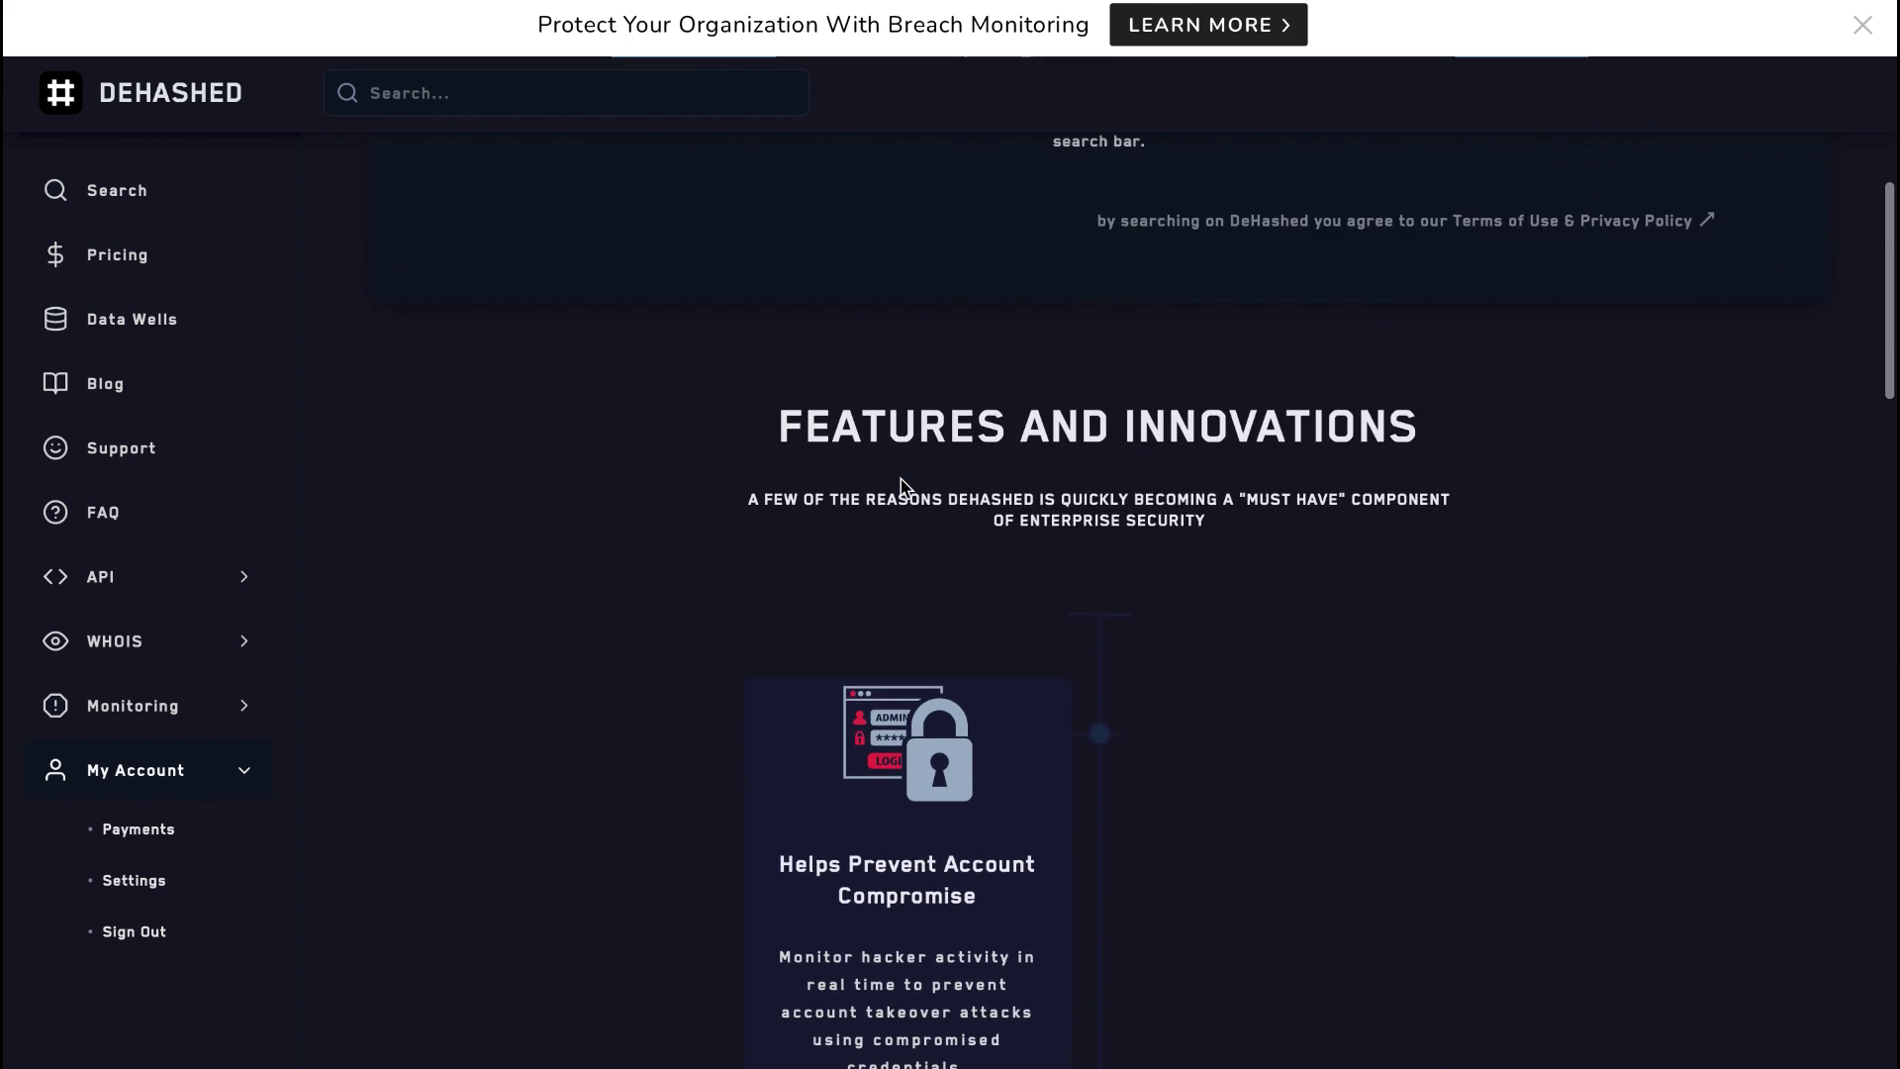
scroll(903, 485, up, 1)
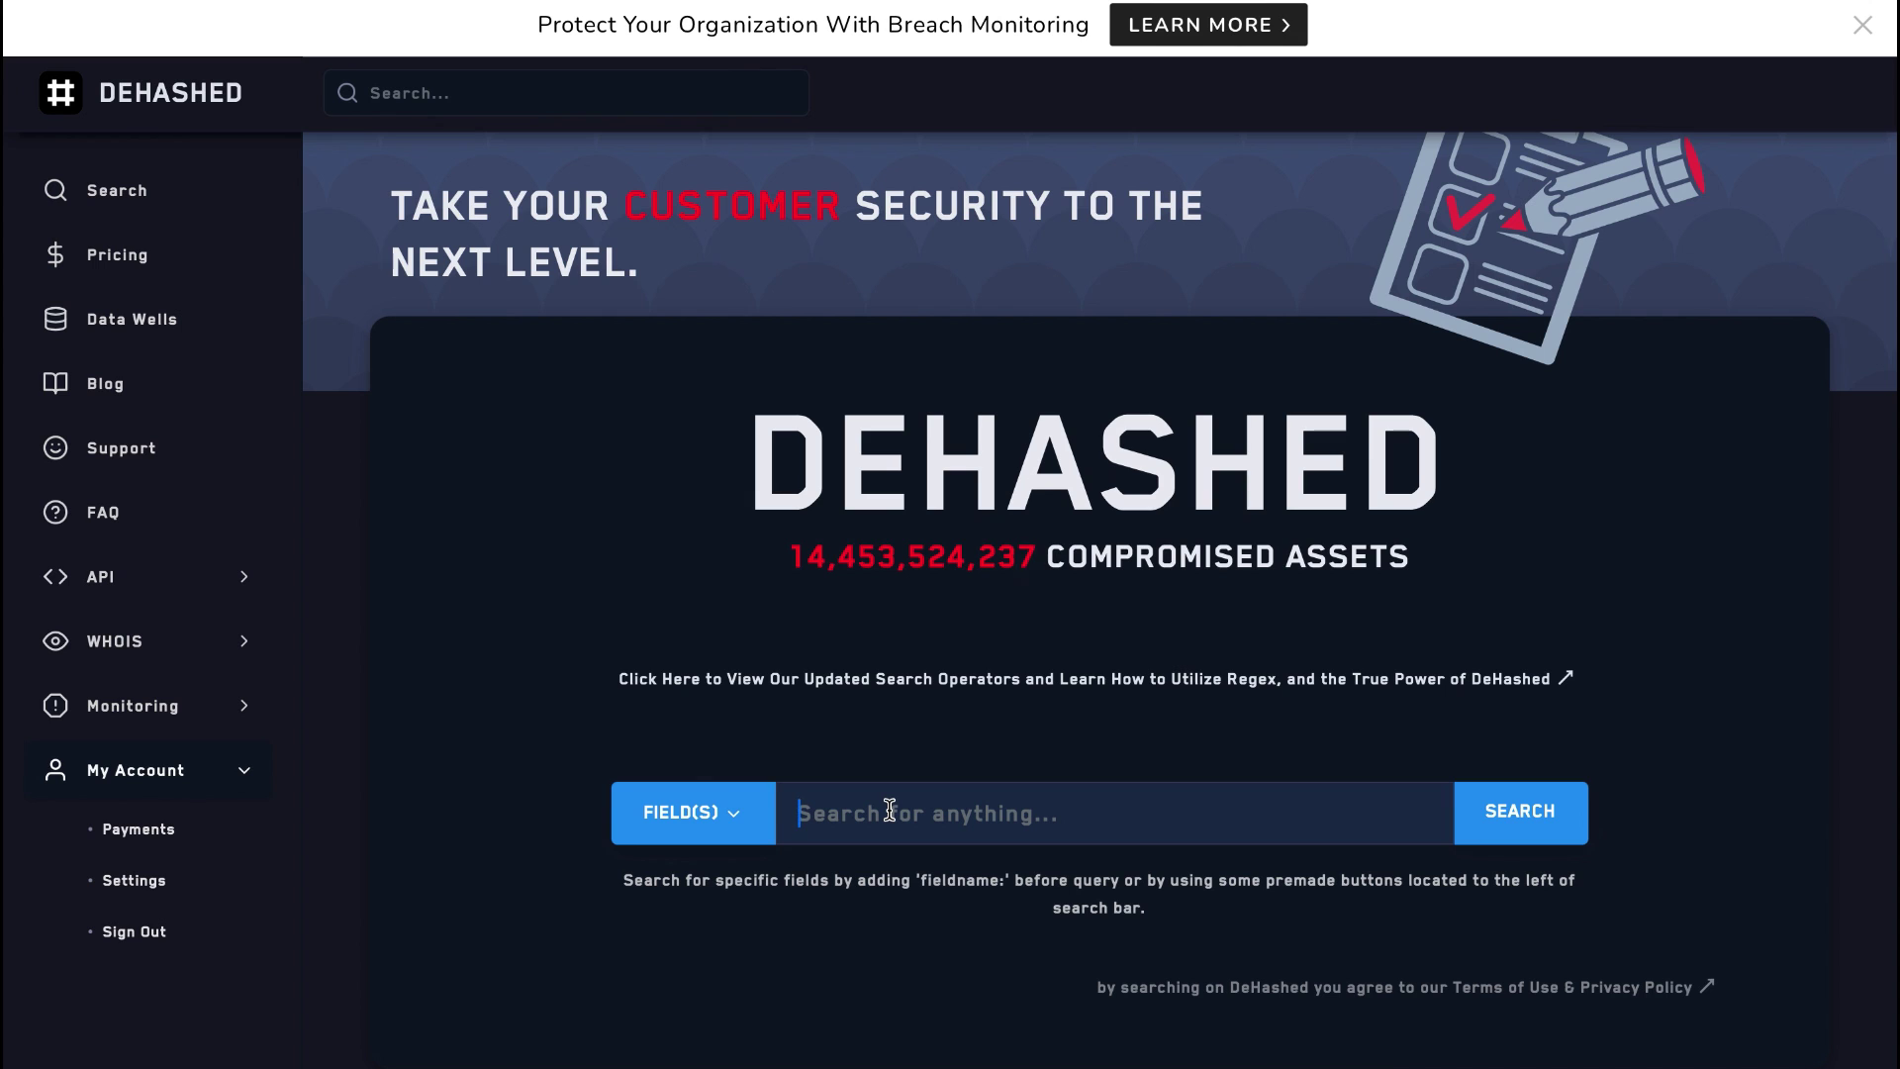
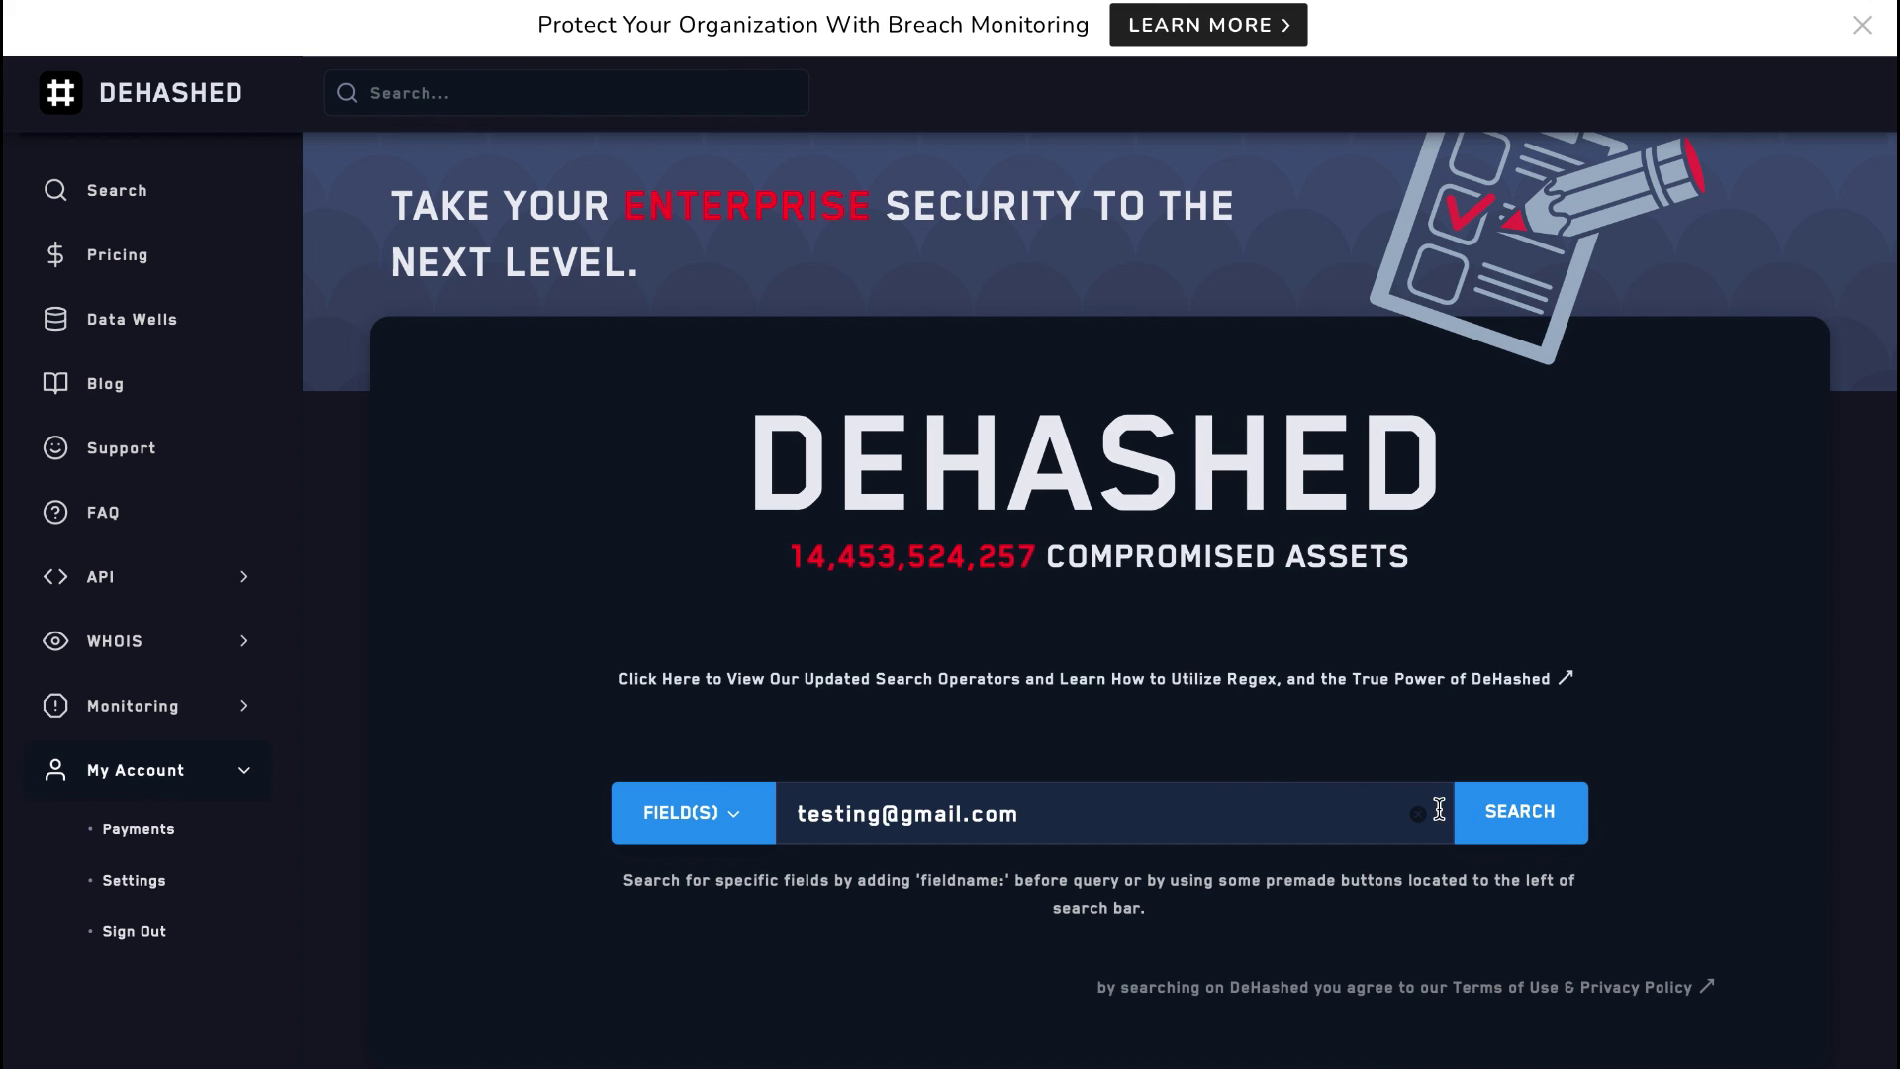
Step: Enter the test Gmail address in DeHashed and run the search, returning 1268 leaked records
click(1491, 822)
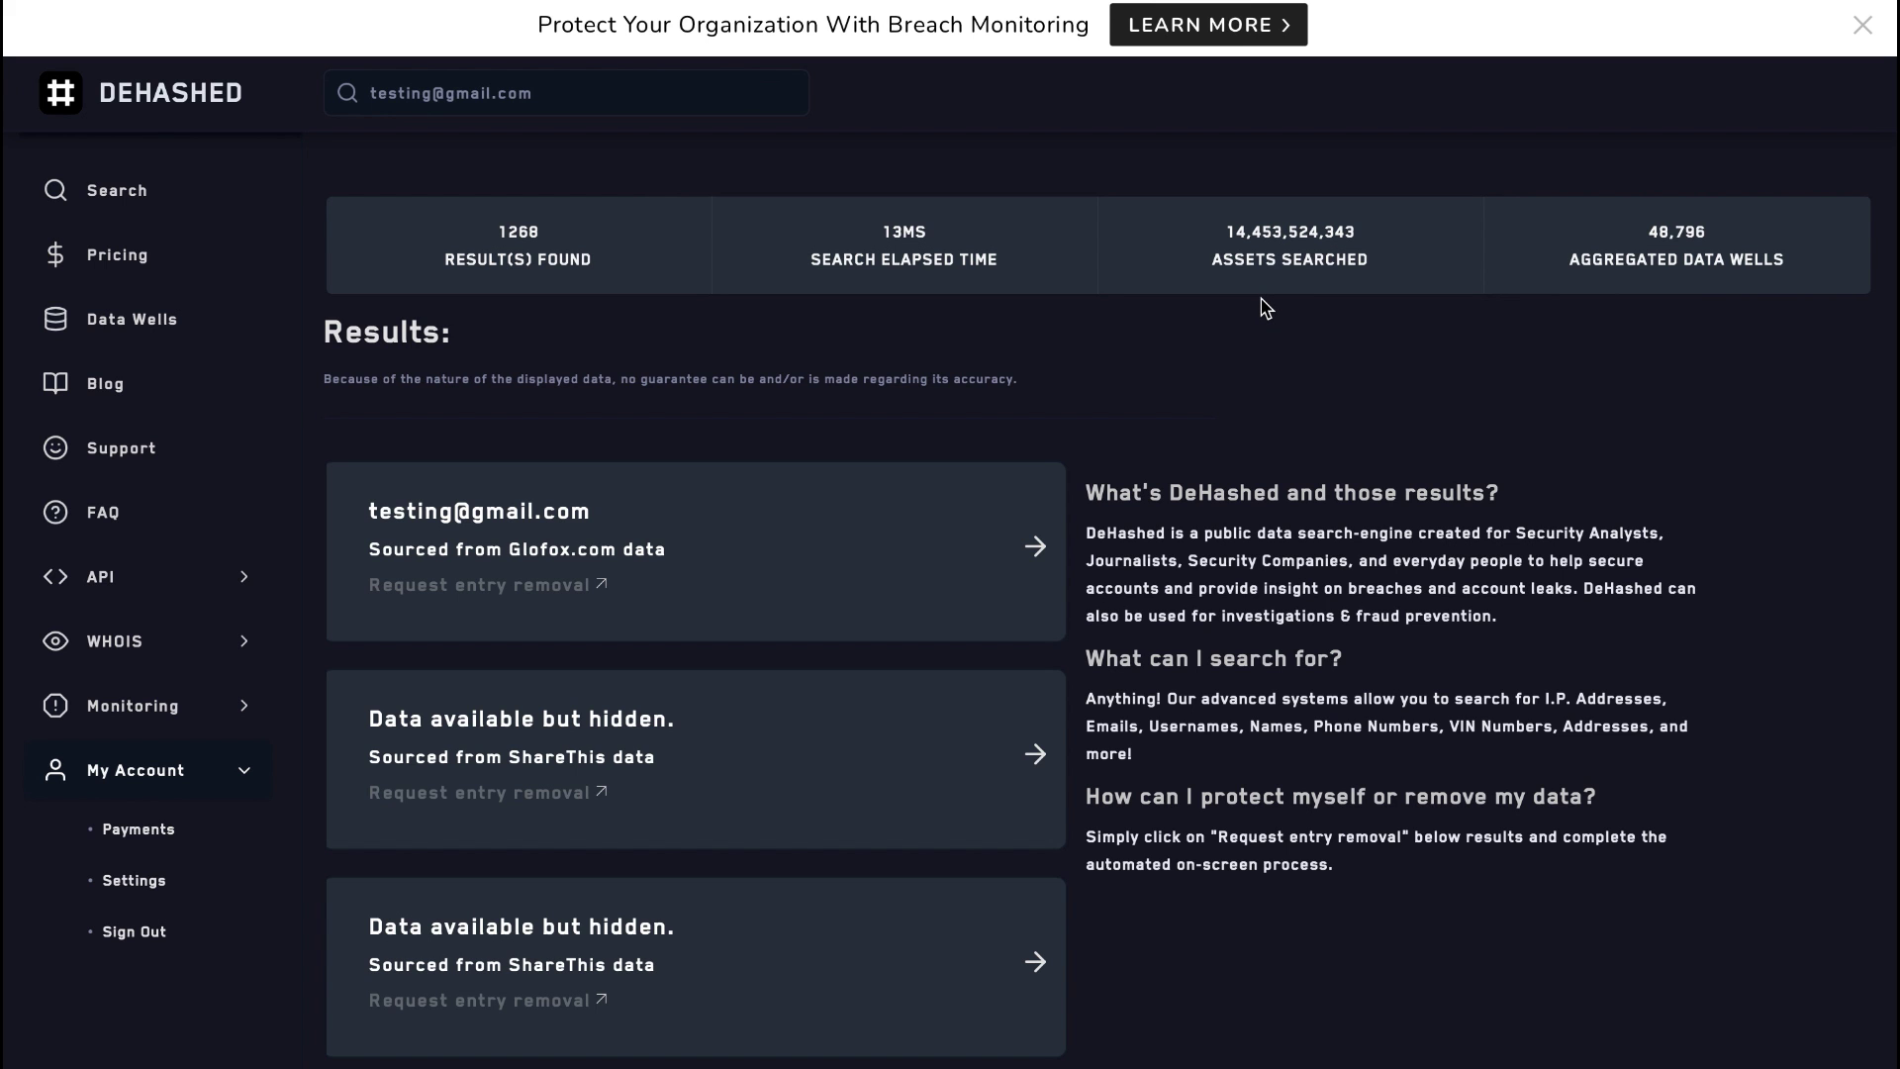
scroll(1266, 308, down, 2)
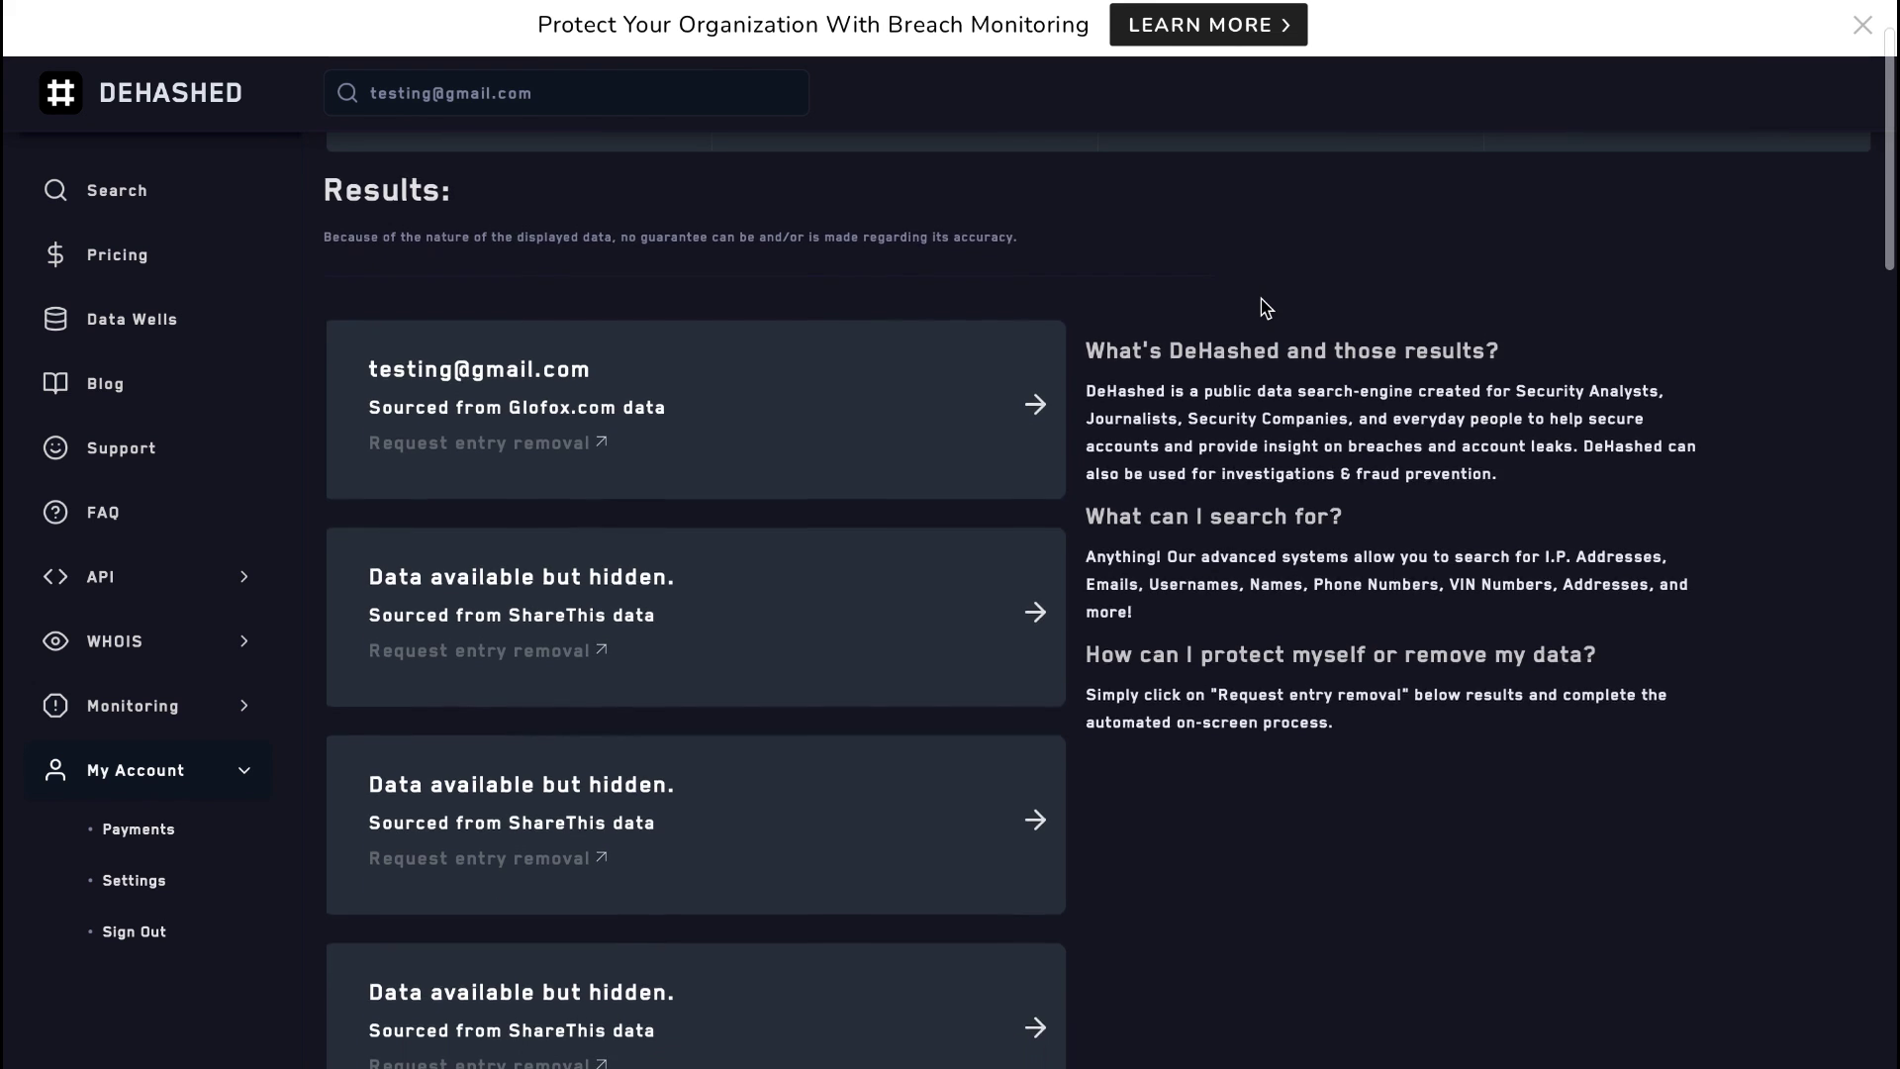
scroll(1266, 307, down, 1)
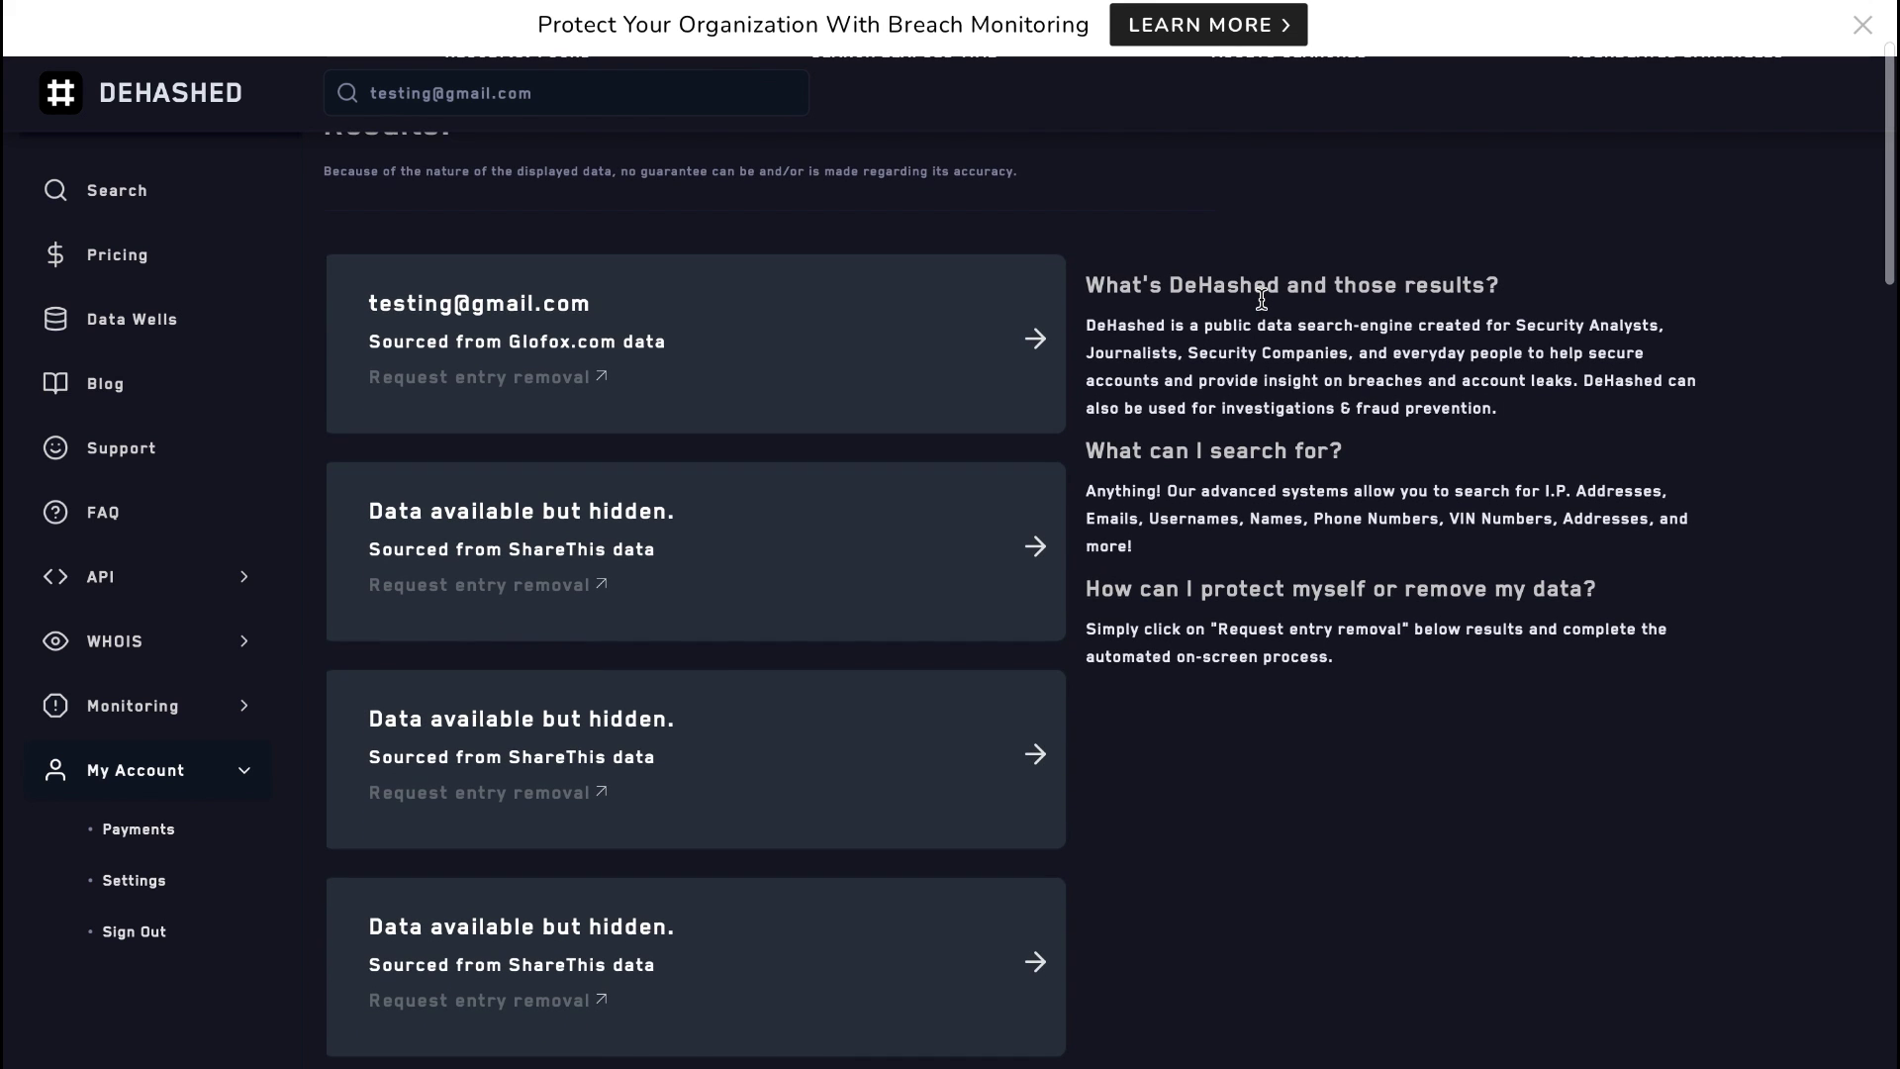
scroll(1261, 300, down, 1)
scroll(1266, 307, down, 1)
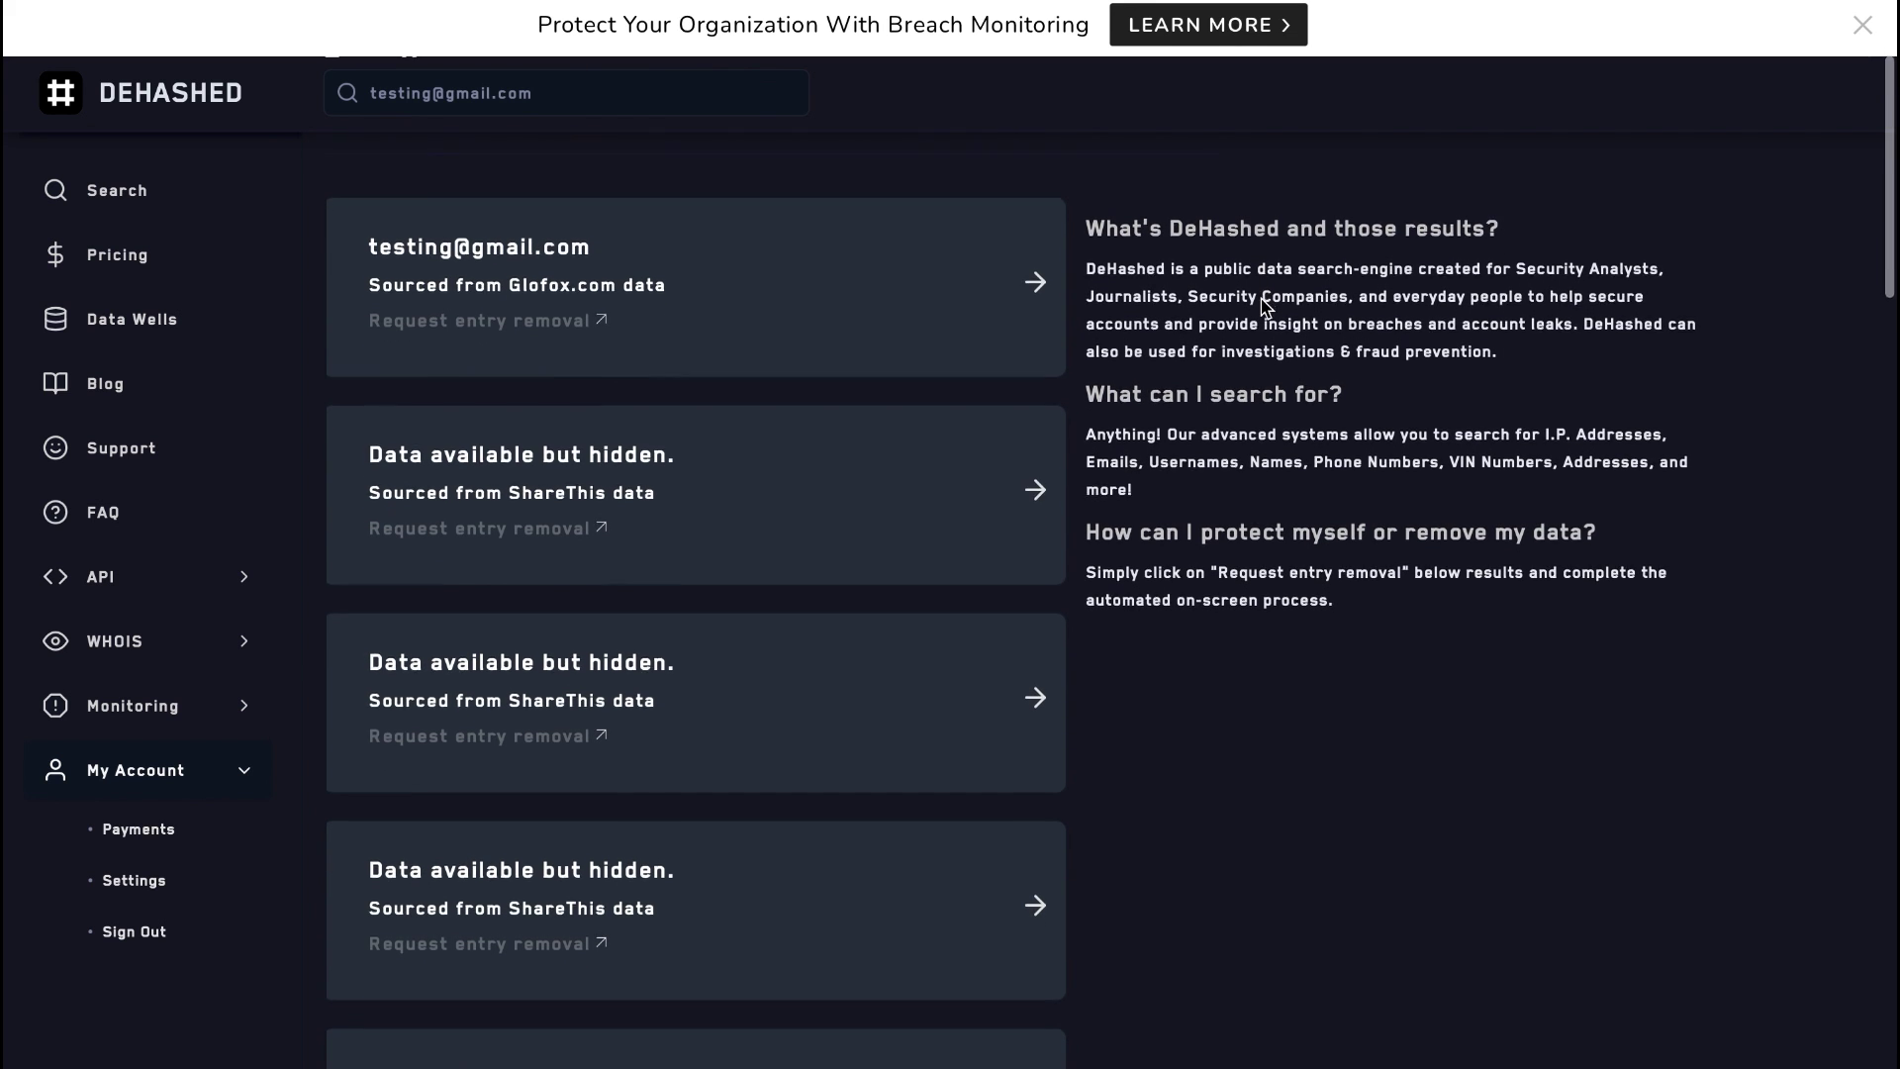
scroll(1265, 308, down, 9)
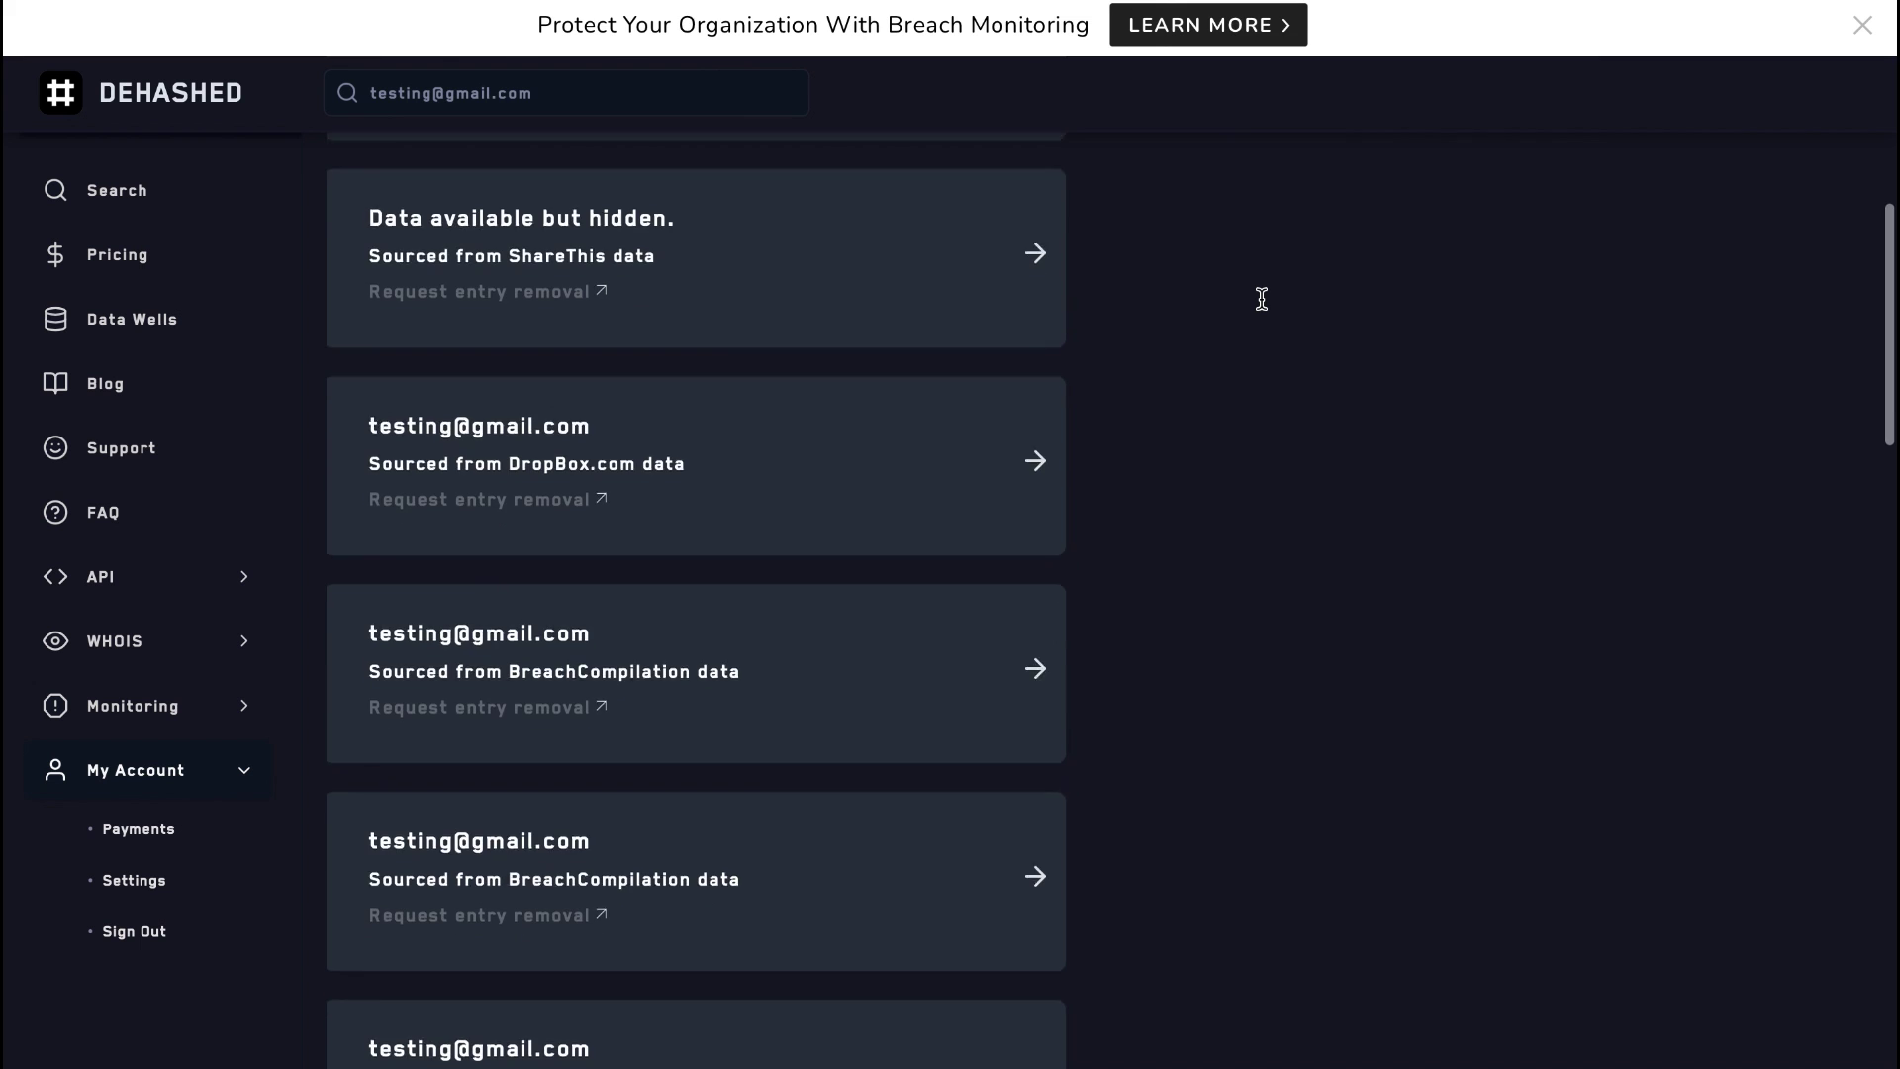
scroll(1262, 299, down, 5)
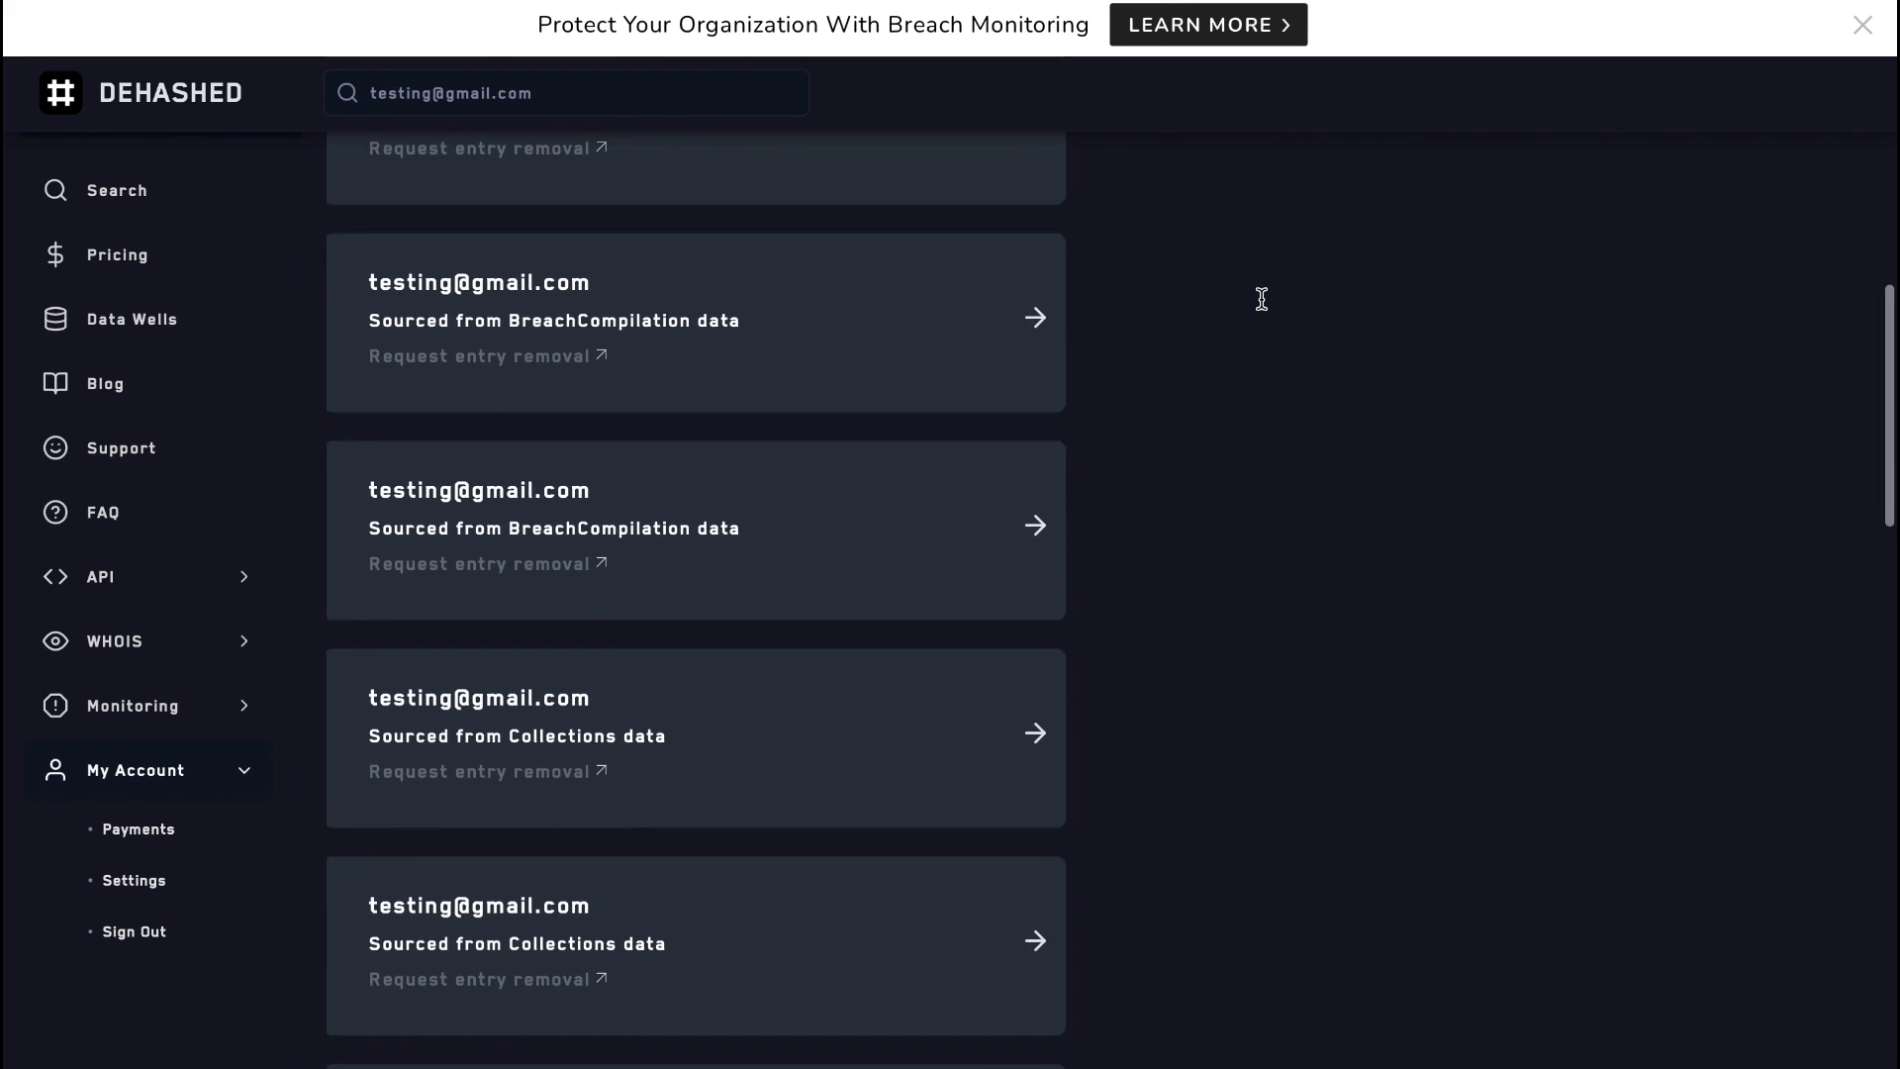
scroll(1262, 299, down, 4)
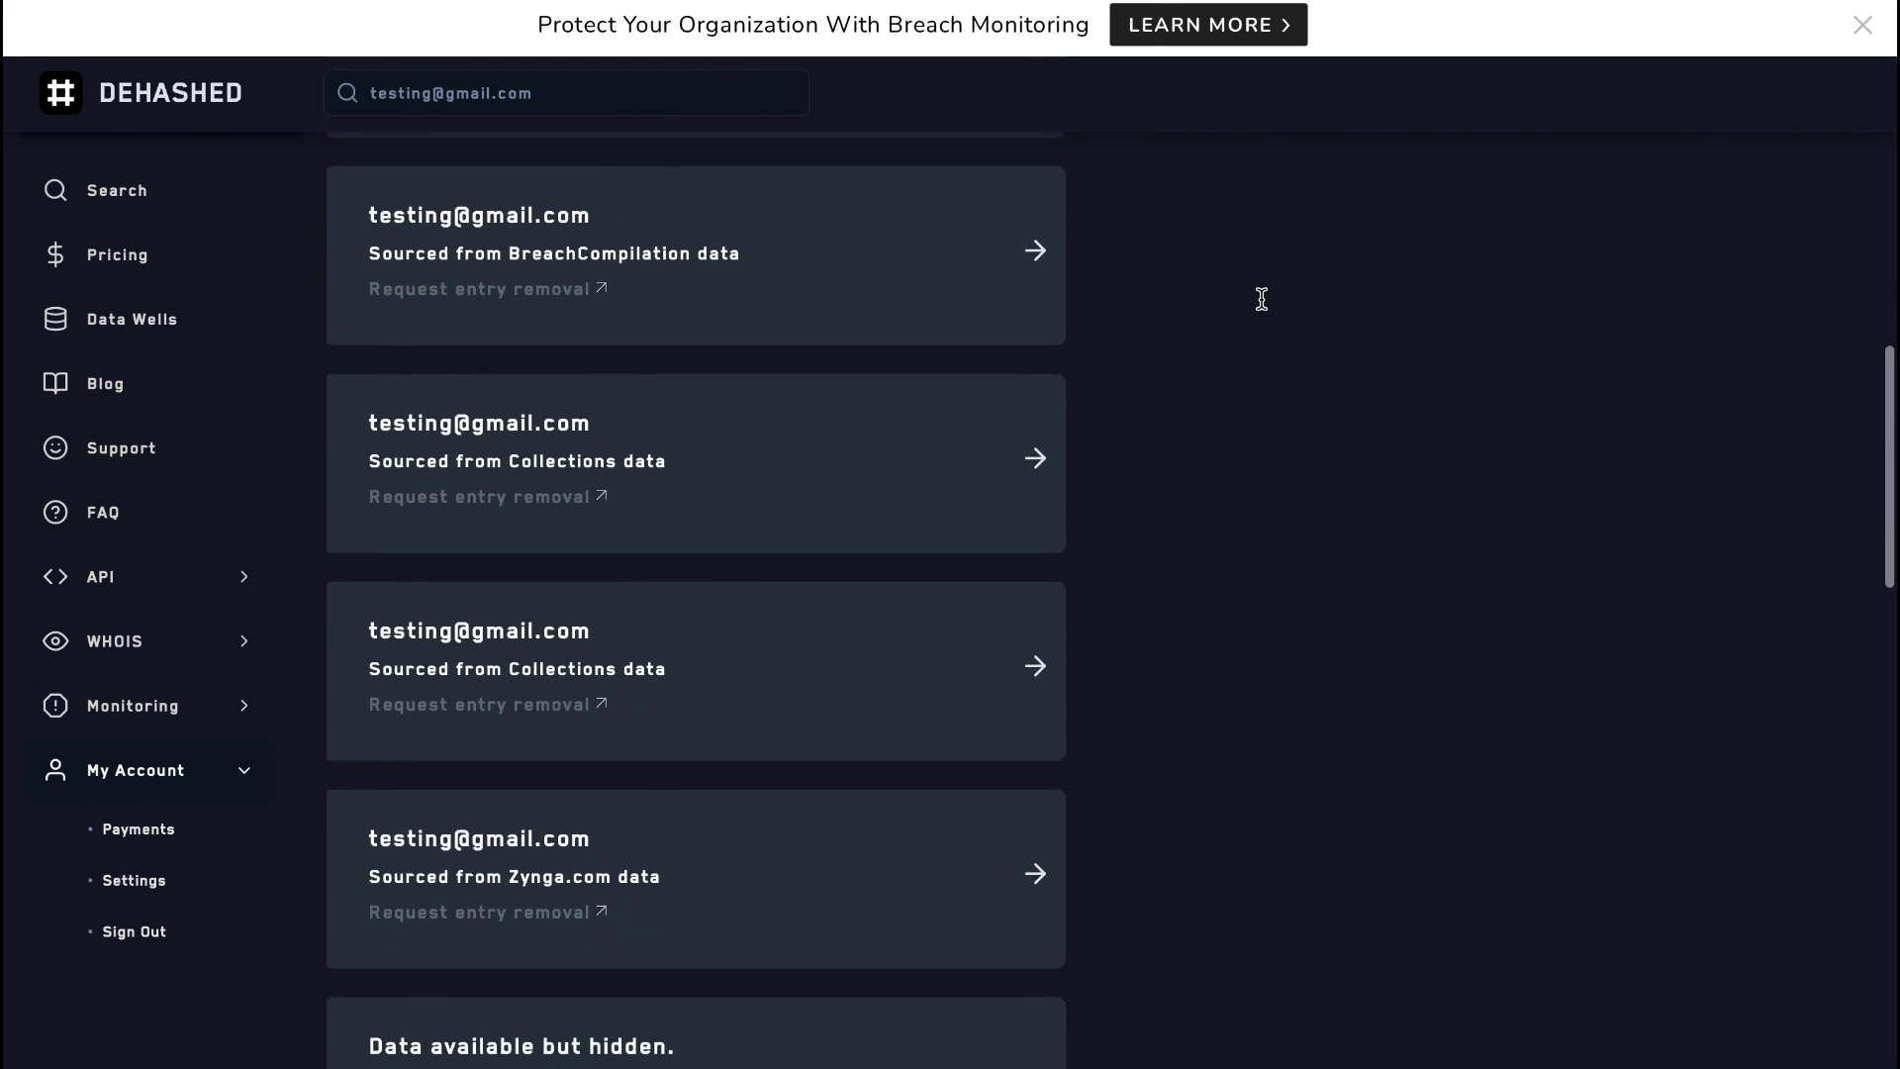
scroll(1262, 299, down, 4)
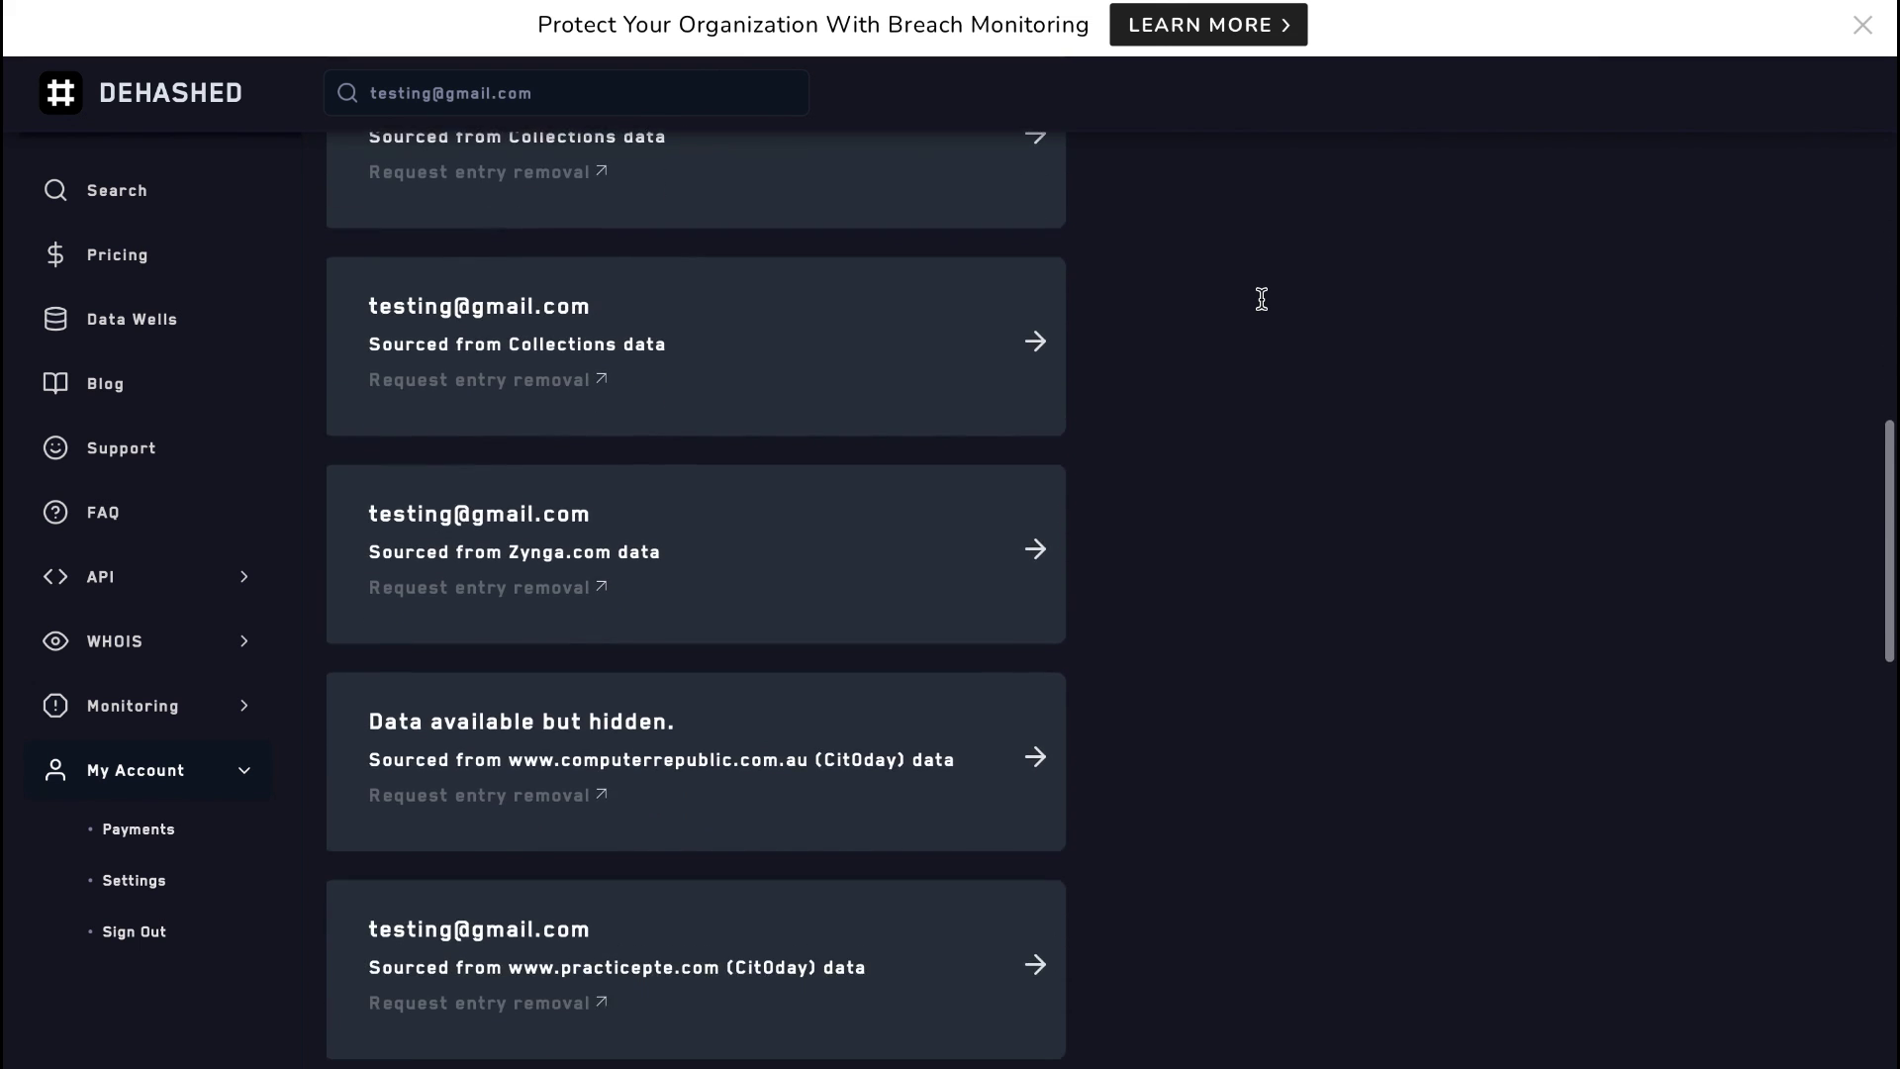
scroll(1262, 298, down, 4)
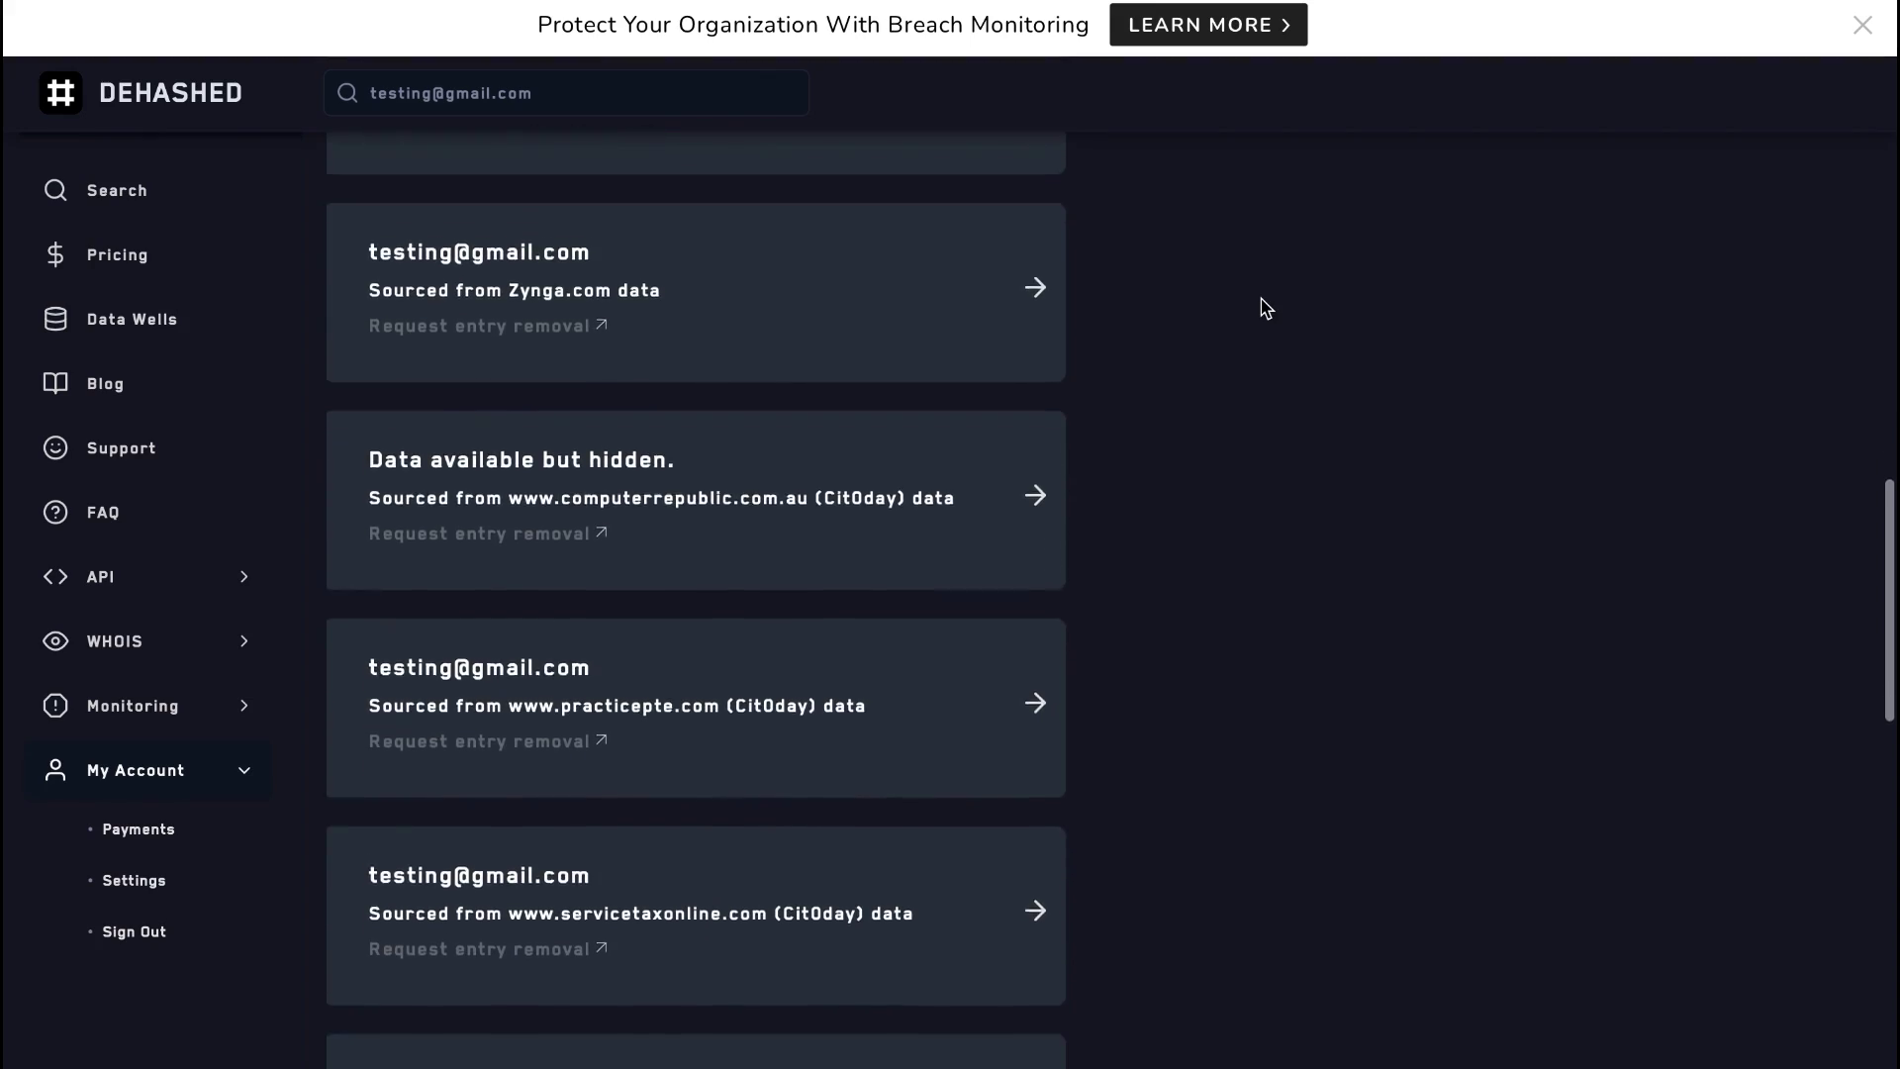